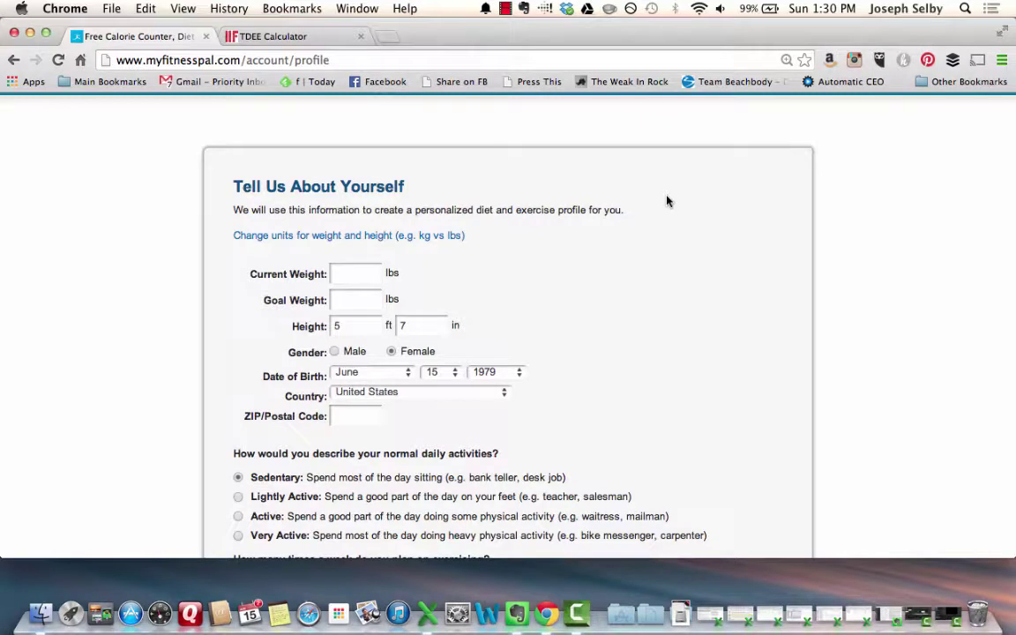
Step: Enter a current weight of 150 lbs, a goal weight of 135 lbs, 6 inches for the height and the ZIP code
{"action": "left_click", "coordinate": [358, 274]}
{"action": "type", "text": "150"}
{"action": "left_click", "coordinate": [353, 291]}
{"action": "type", "text": "135"}
{"action": "left_click", "coordinate": [578, 289]}
{"action": "double_click", "coordinate": [426, 329]}
{"action": "type", "text": "6"}
{"action": "left_click", "coordinate": [379, 412]}
{"action": "type", "text": "94501"}
Step: Set the exercise plan to 5 workouts per week at 30 minutes per workout
{"action": "scroll", "coordinate": [616, 418], "scroll_direction": "down", "scroll_amount": 1}
{"action": "scroll", "coordinate": [615, 417], "scroll_direction": "down", "scroll_amount": 5}
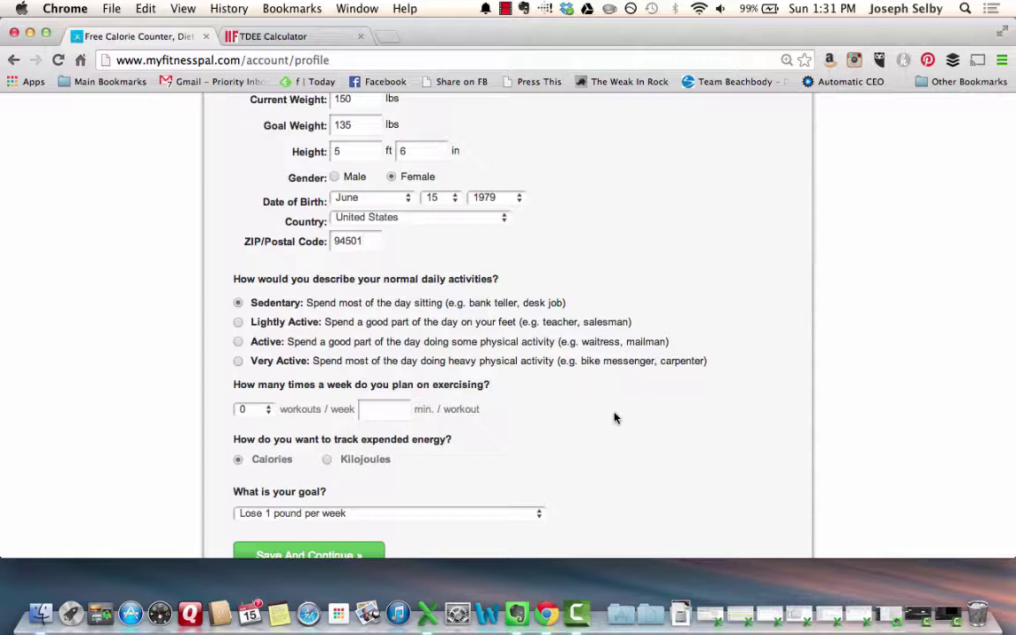
{"action": "scroll", "coordinate": [685, 447], "scroll_direction": "down", "scroll_amount": 3}
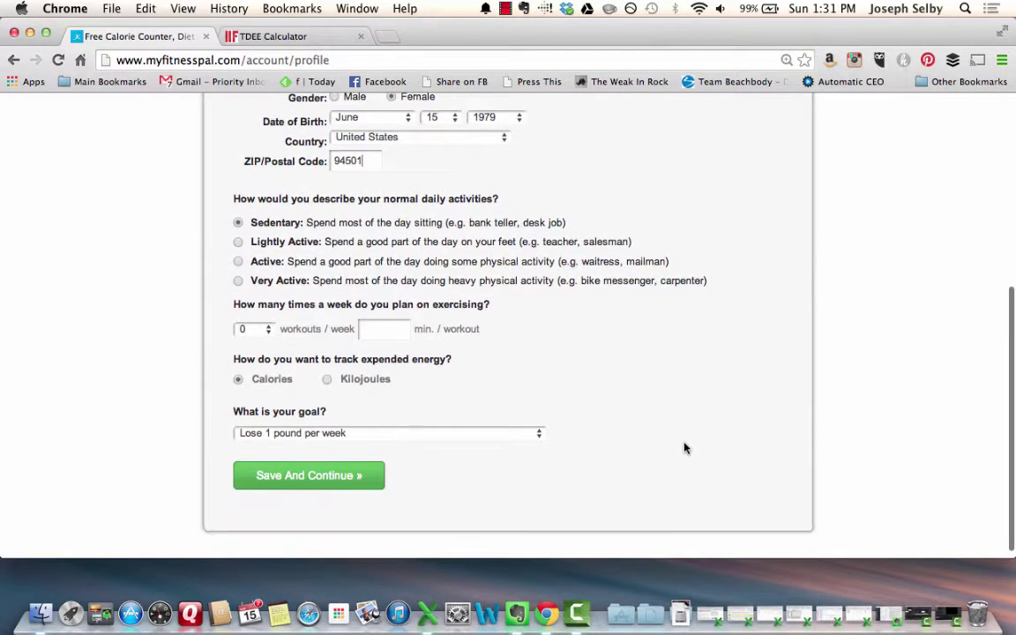
{"action": "left_click", "coordinate": [269, 338]}
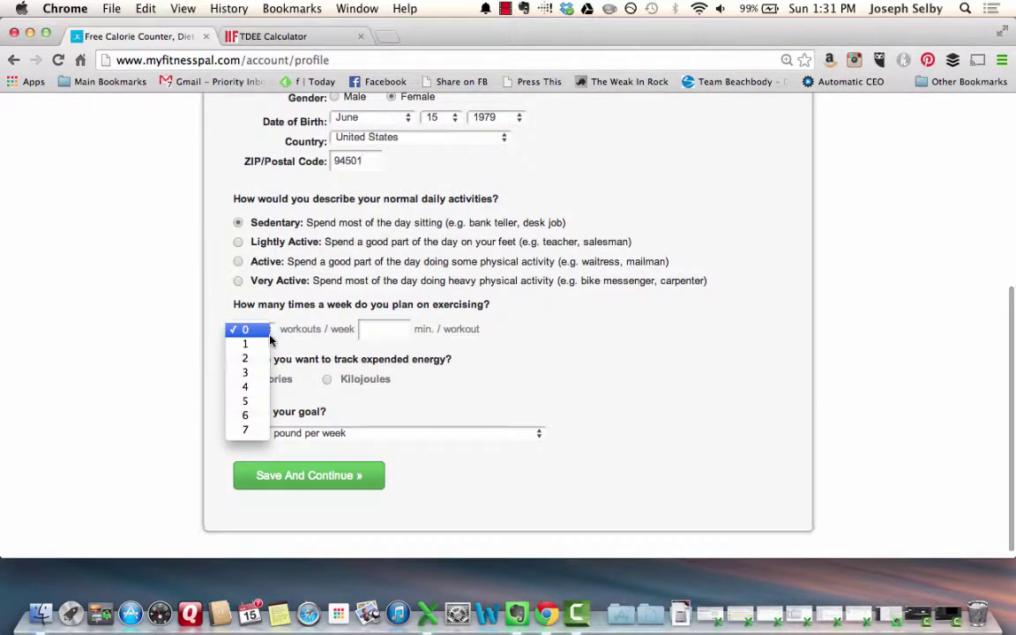
{"action": "left_click", "coordinate": [249, 400]}
{"action": "left_click", "coordinate": [392, 332]}
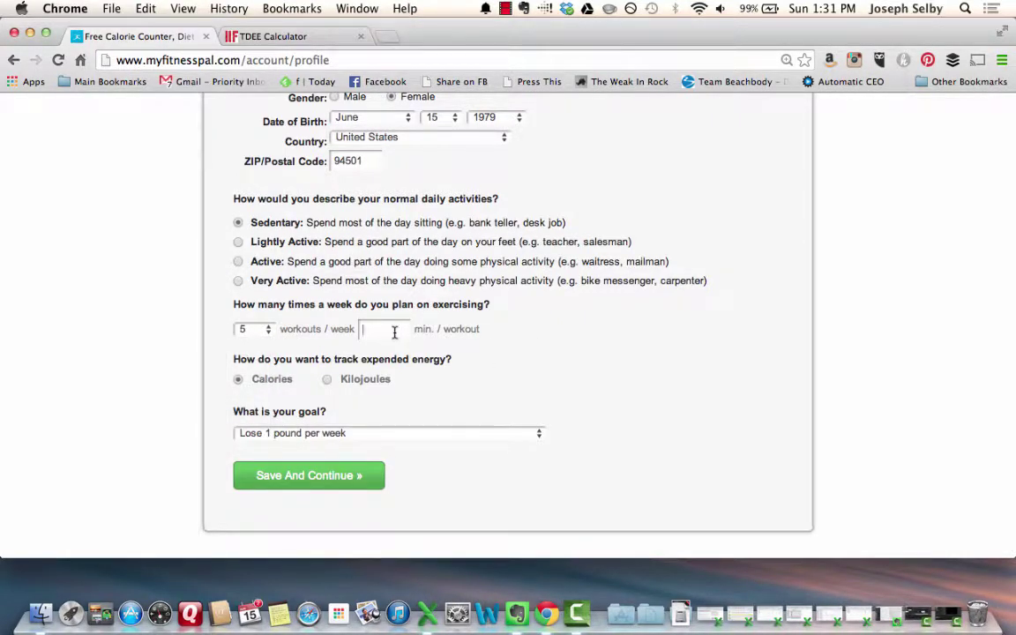
{"action": "type", "text": "30"}
{"action": "left_click", "coordinate": [618, 424]}
Step: Save the profile answers and skip the friend invitations
{"action": "left_click", "coordinate": [339, 487]}
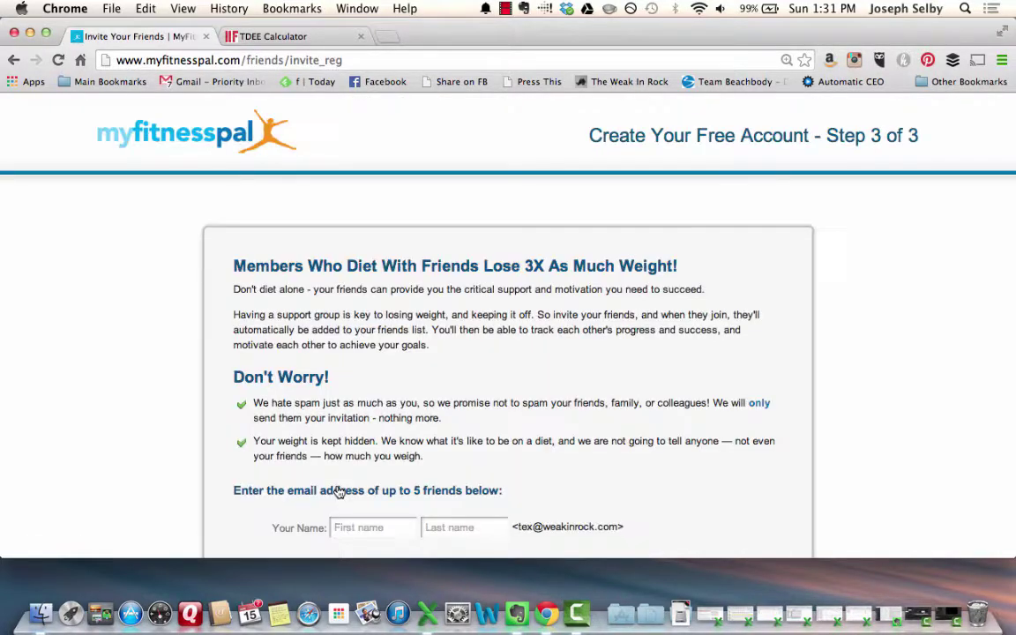
{"action": "scroll", "coordinate": [339, 490], "scroll_direction": "down", "scroll_amount": 6}
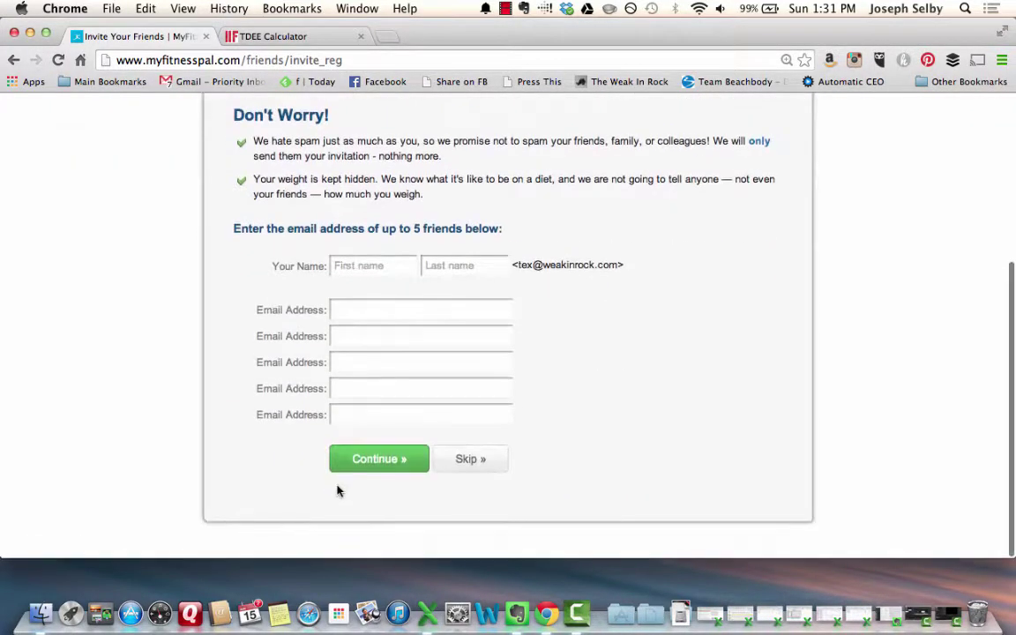
{"action": "left_click", "coordinate": [474, 463]}
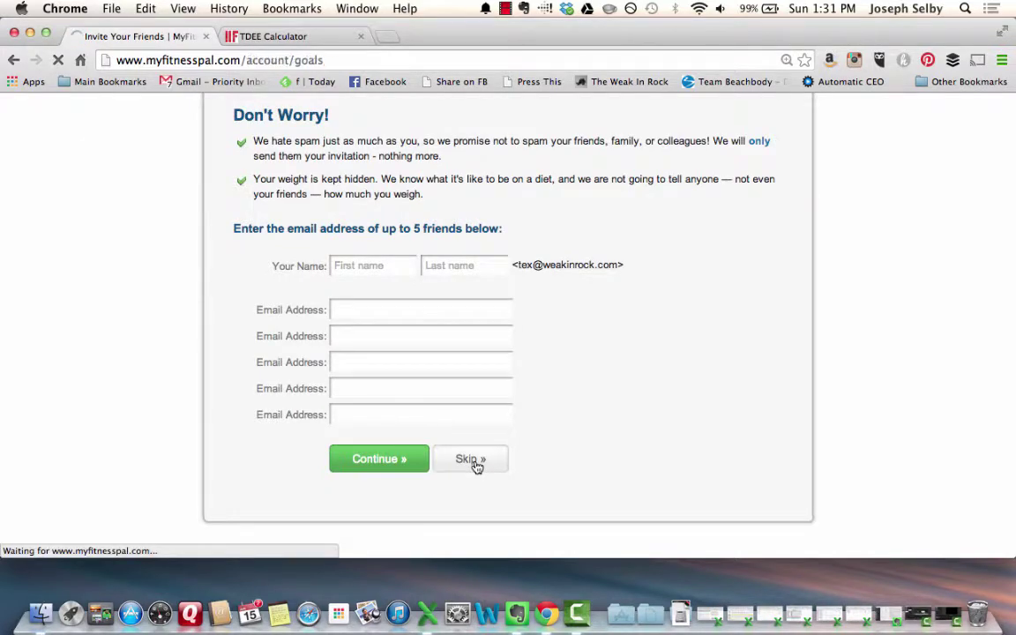
Step: Review the suggested nutritional goals, fitness goals and projected weight loss for the new account
{"action": "scroll", "coordinate": [476, 469], "scroll_direction": "down", "scroll_amount": 2}
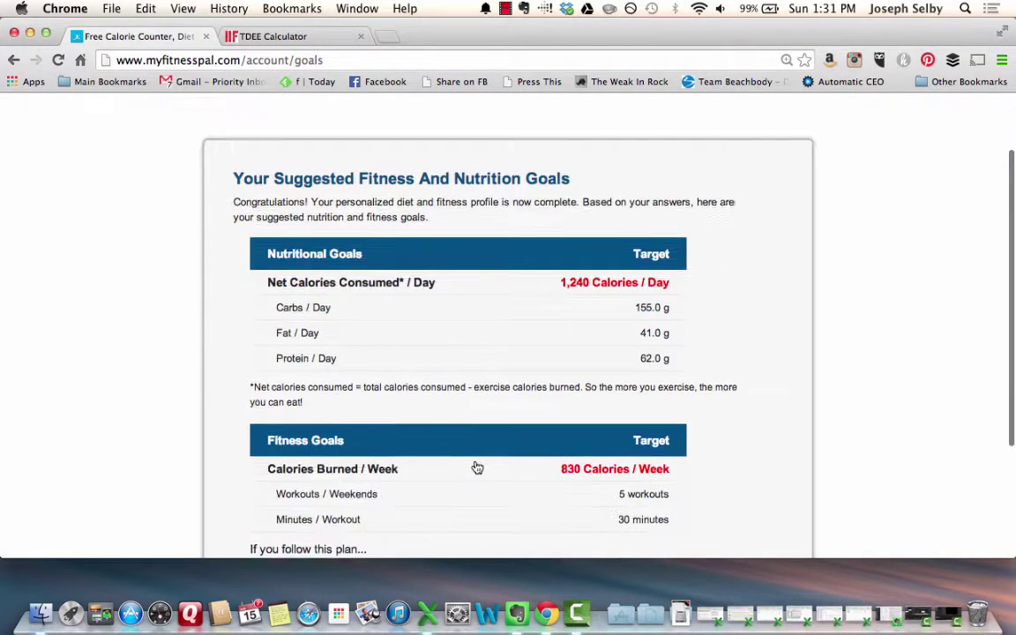
{"action": "scroll", "coordinate": [834, 467], "scroll_direction": "down", "scroll_amount": 1}
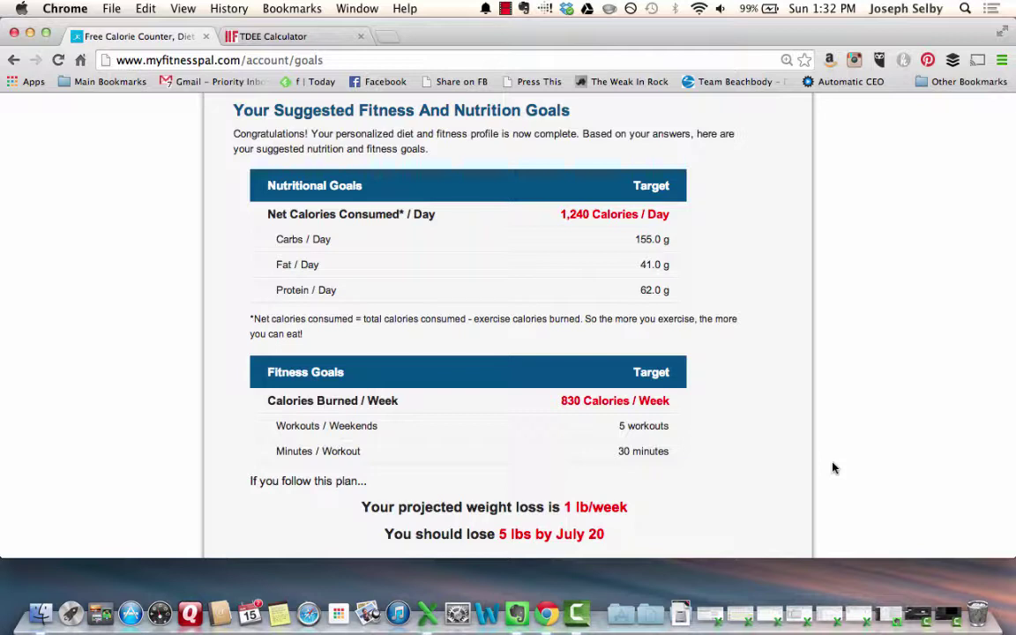
{"action": "scroll", "coordinate": [834, 468], "scroll_direction": "down", "scroll_amount": 2}
{"action": "scroll", "coordinate": [834, 468], "scroll_direction": "down", "scroll_amount": 2}
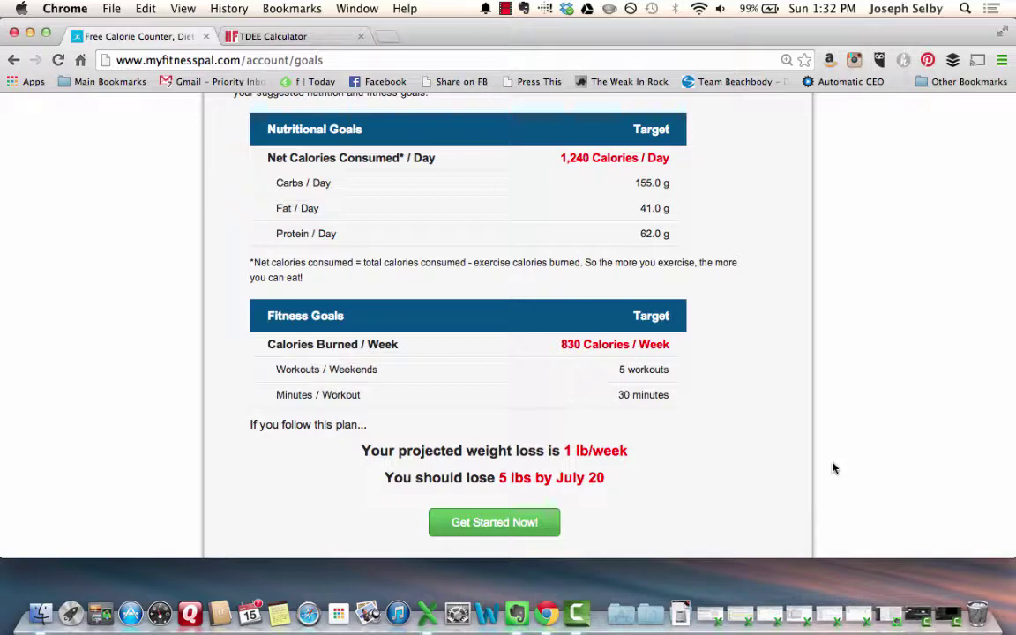
{"action": "scroll", "coordinate": [832, 467], "scroll_direction": "up", "scroll_amount": 10}
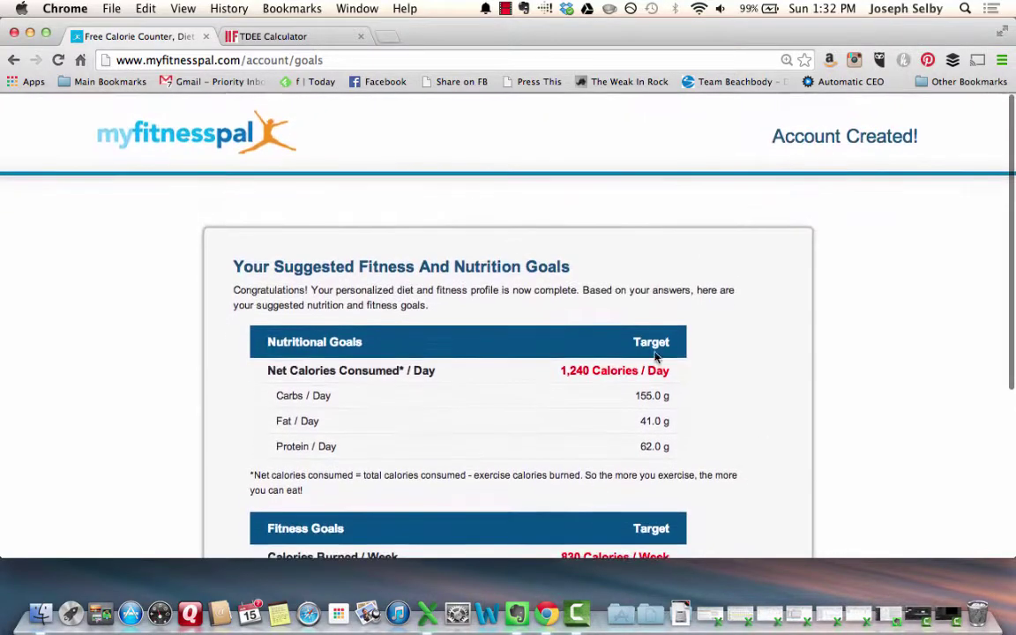
Step: Switch to the IIFYM TDEE calculator page and read its explanation of total daily energy expenditure
{"action": "left_click", "coordinate": [305, 37]}
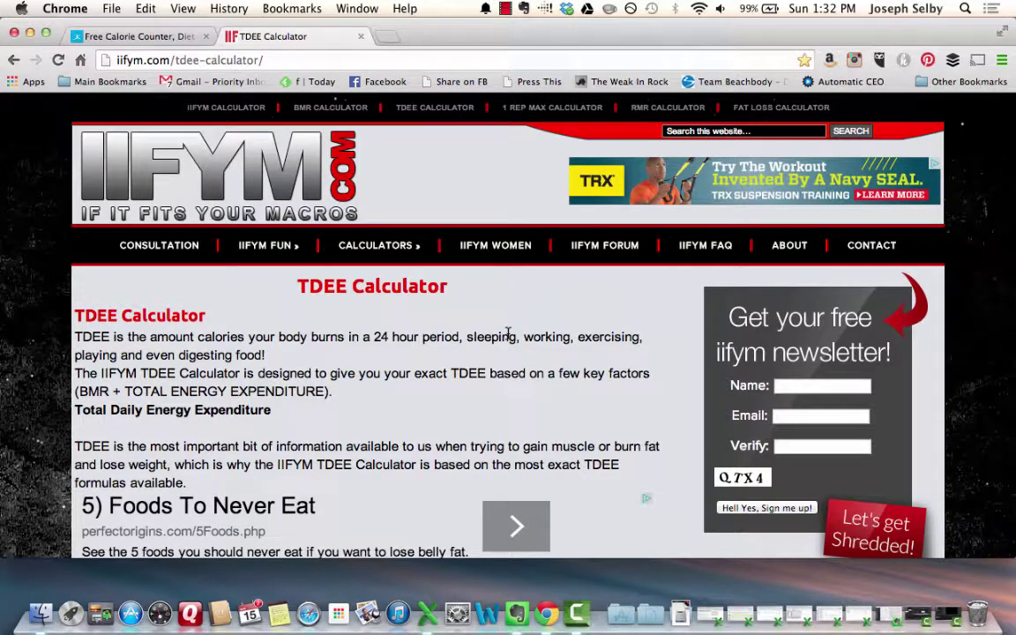
{"action": "scroll", "coordinate": [508, 335], "scroll_direction": "down", "scroll_amount": 3}
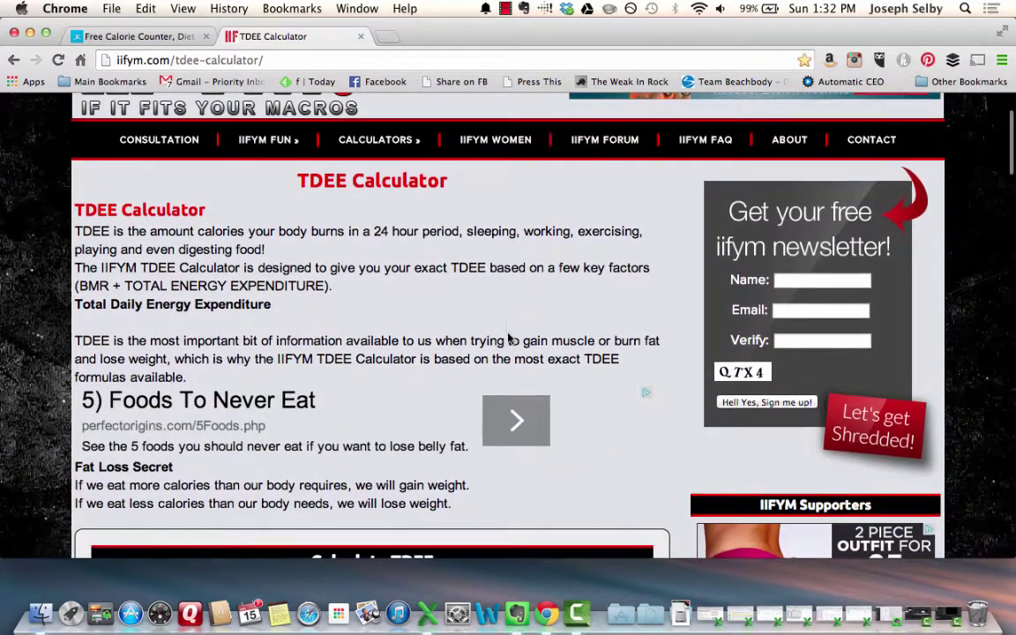
{"action": "scroll", "coordinate": [508, 337], "scroll_direction": "up", "scroll_amount": 2}
{"action": "scroll", "coordinate": [507, 335], "scroll_direction": "down", "scroll_amount": 2}
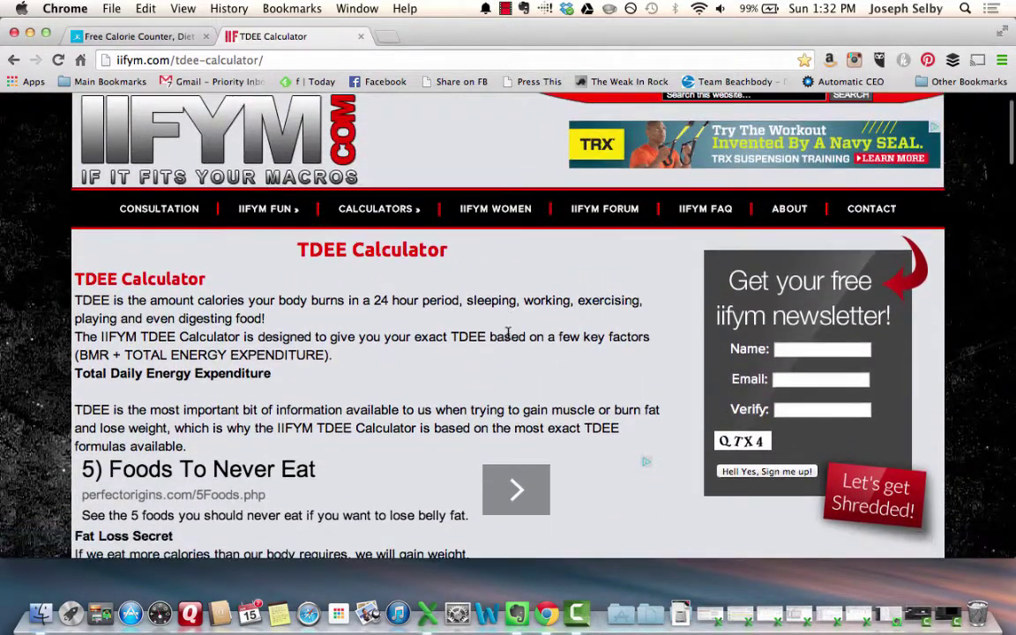
{"action": "scroll", "coordinate": [508, 335], "scroll_direction": "down", "scroll_amount": 1}
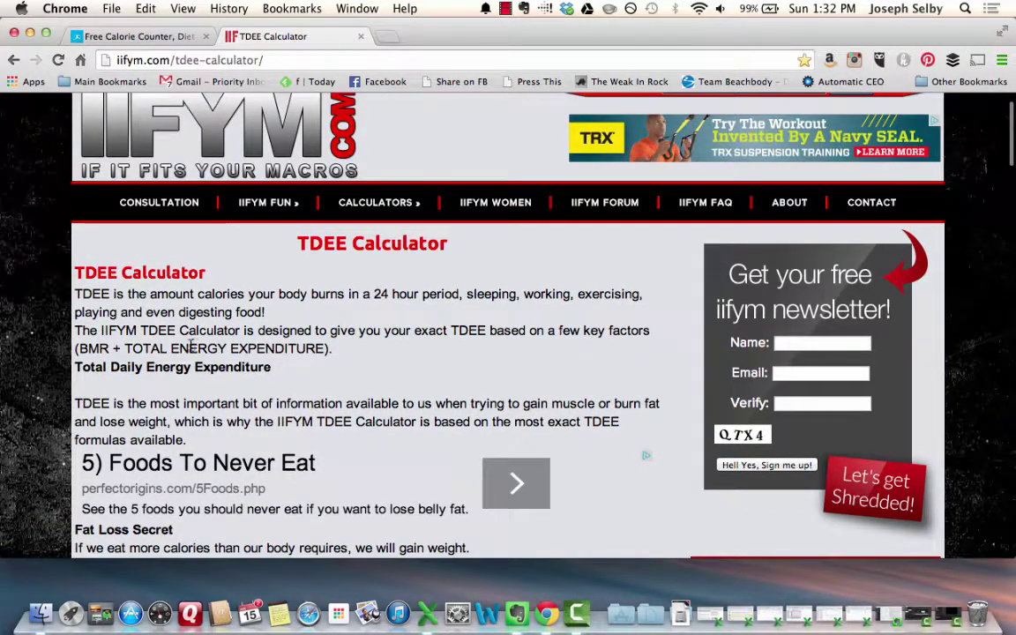
{"action": "scroll", "coordinate": [70, 335], "scroll_direction": "down", "scroll_amount": 1}
{"action": "scroll", "coordinate": [42, 330], "scroll_direction": "down", "scroll_amount": 1}
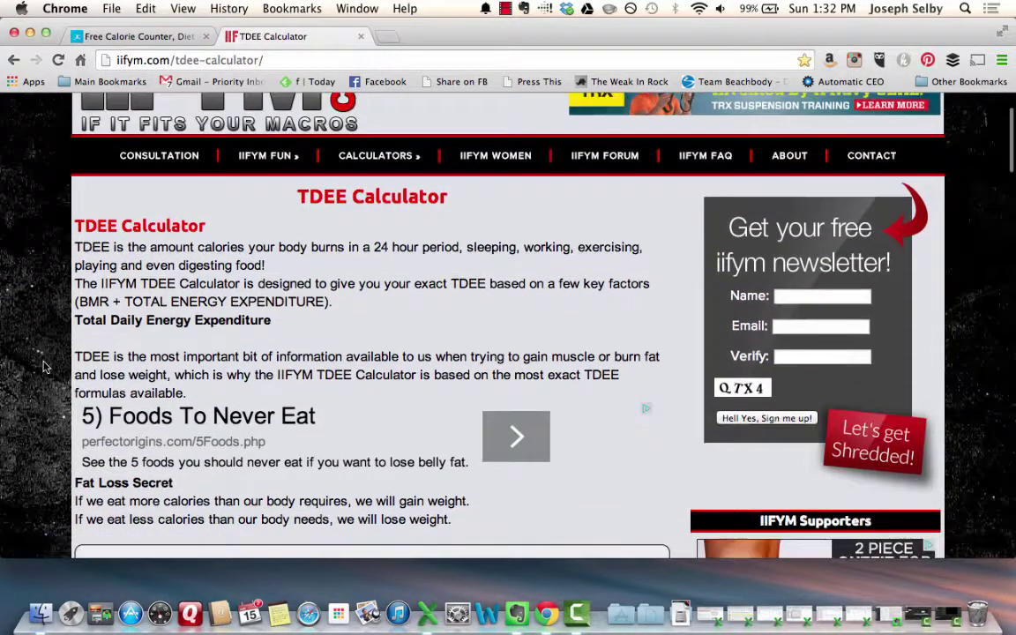
{"action": "scroll", "coordinate": [45, 366], "scroll_direction": "up", "scroll_amount": 2}
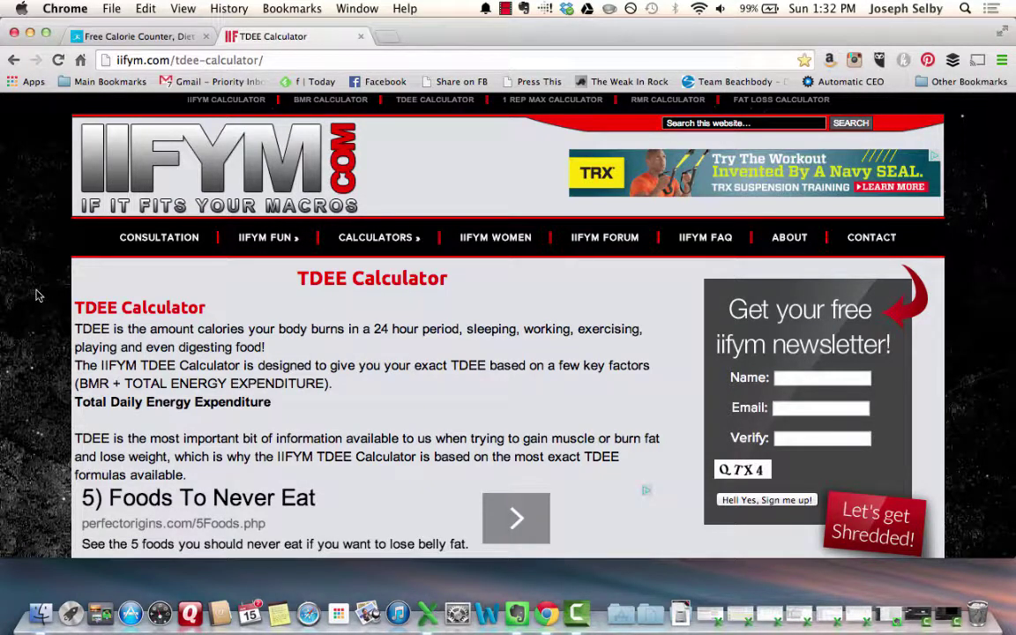
{"action": "scroll", "coordinate": [35, 295], "scroll_direction": "down", "scroll_amount": 1}
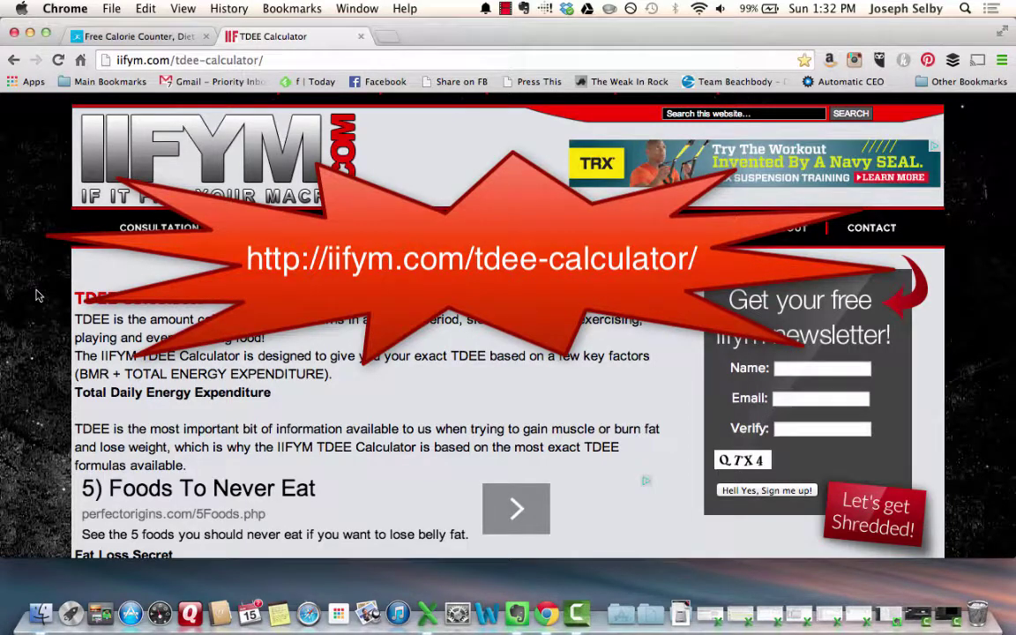
{"action": "scroll", "coordinate": [35, 296], "scroll_direction": "down", "scroll_amount": 3}
{"action": "scroll", "coordinate": [36, 296], "scroll_direction": "down", "scroll_amount": 3}
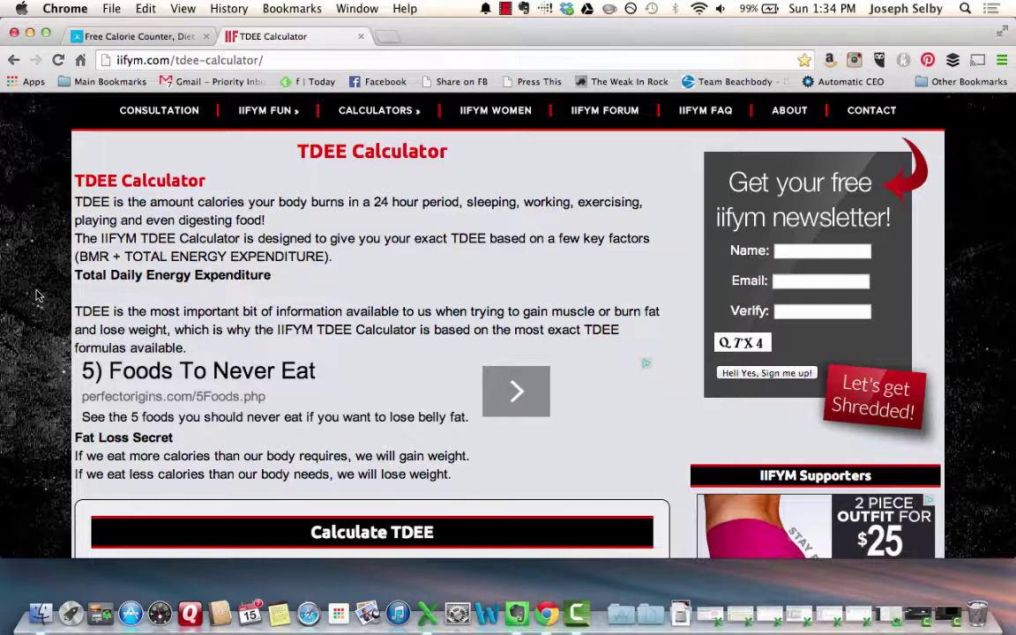
{"action": "scroll", "coordinate": [37, 295], "scroll_direction": "down", "scroll_amount": 2}
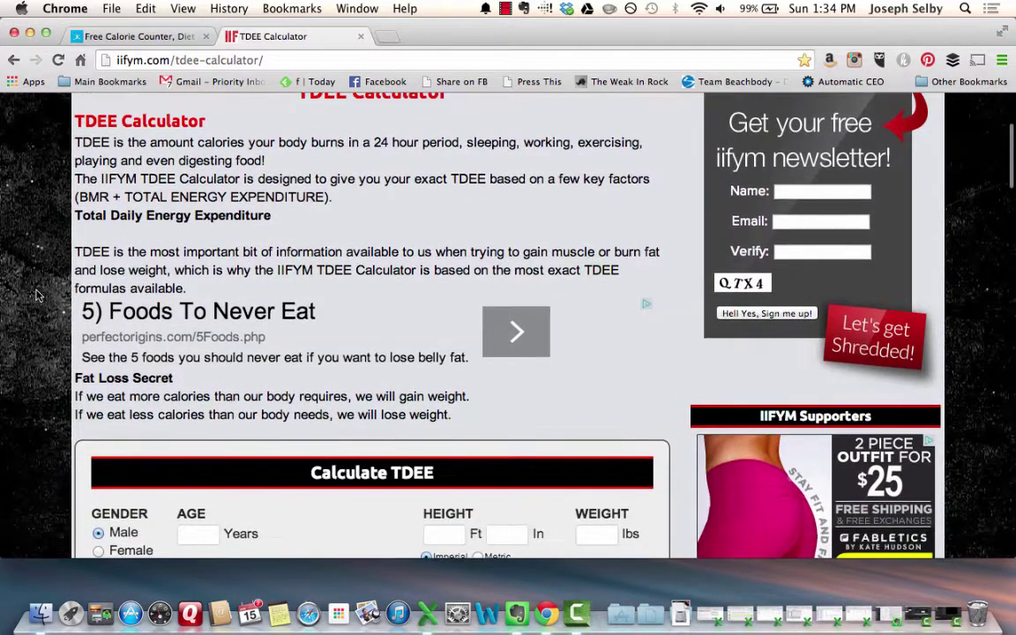
{"action": "scroll", "coordinate": [36, 295], "scroll_direction": "down", "scroll_amount": 6}
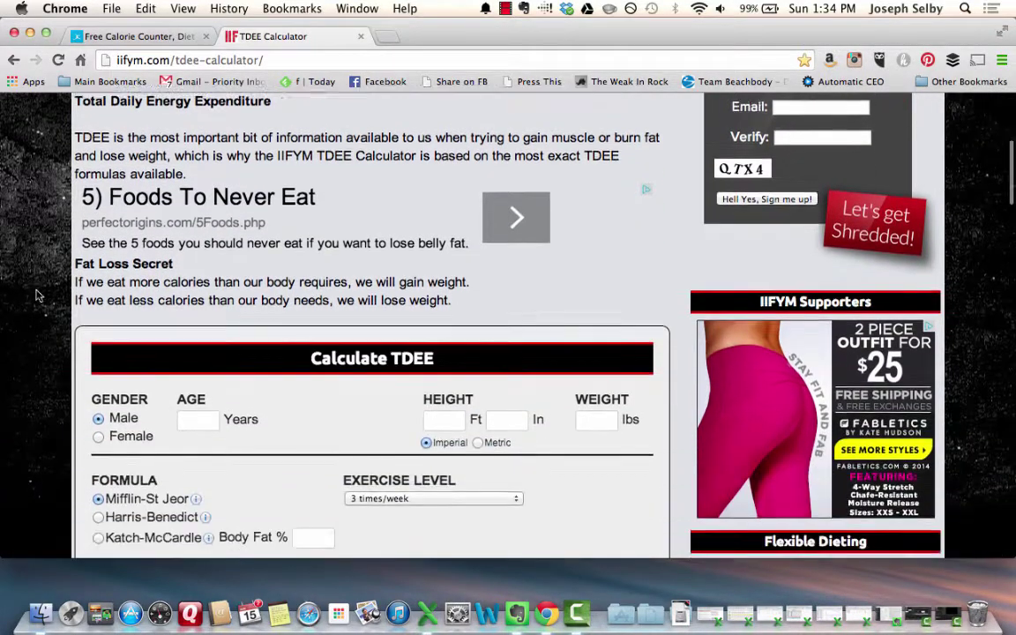
{"action": "scroll", "coordinate": [36, 296], "scroll_direction": "up", "scroll_amount": 4}
{"action": "scroll", "coordinate": [36, 295], "scroll_direction": "up", "scroll_amount": 4}
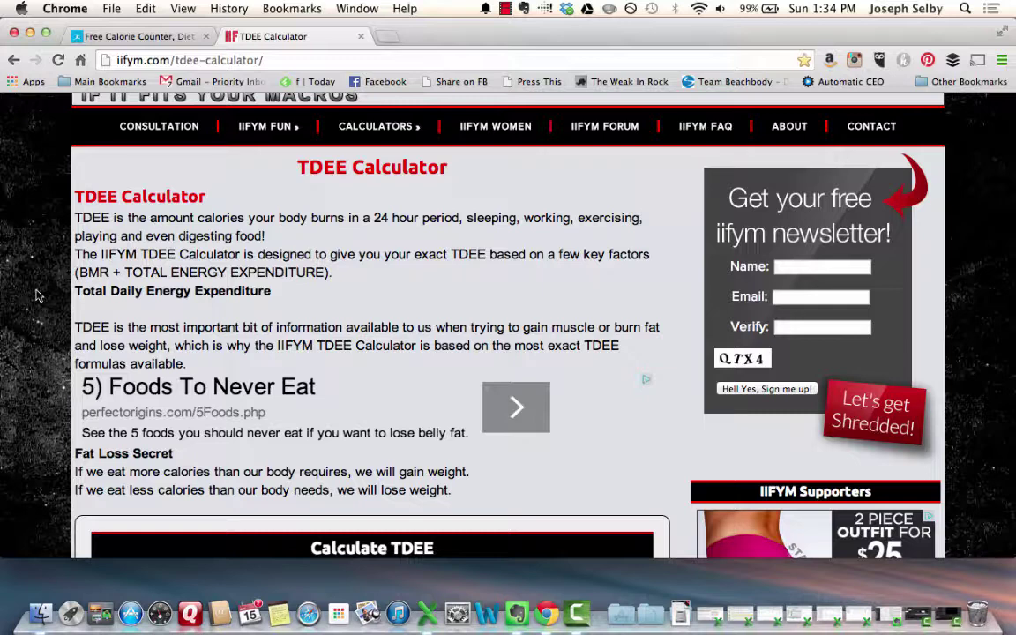
Step: Fill in the TDEE calculator for a female aged 35, height 5 ft 6 in, weight 150 lbs
{"action": "scroll", "coordinate": [37, 296], "scroll_direction": "down", "scroll_amount": 5}
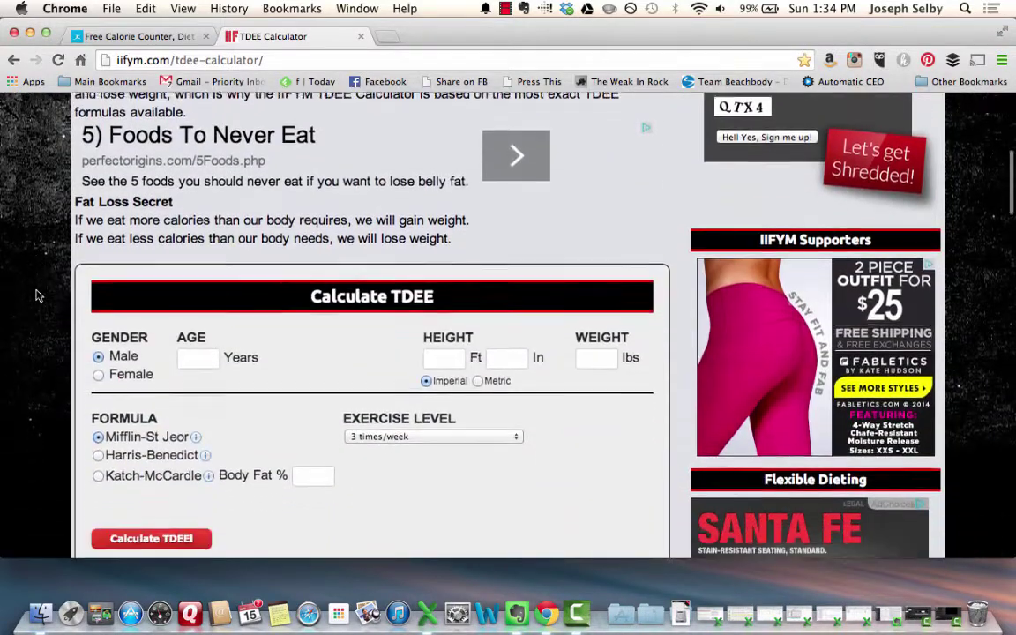
{"action": "scroll", "coordinate": [38, 295], "scroll_direction": "down", "scroll_amount": 3}
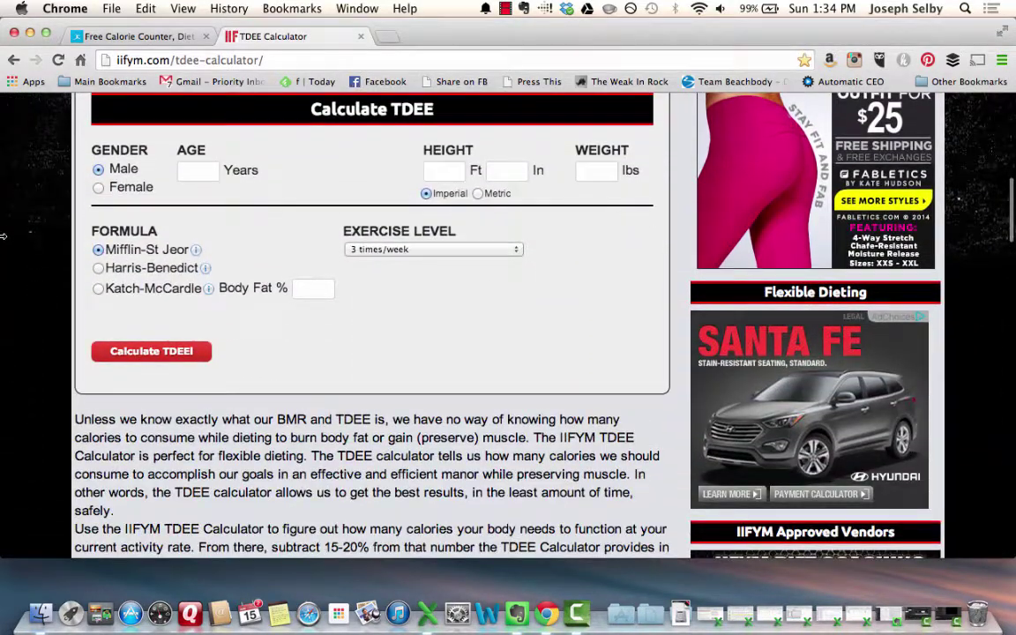
{"action": "left_click", "coordinate": [98, 187]}
{"action": "left_click", "coordinate": [194, 171]}
{"action": "type", "text": "35"}
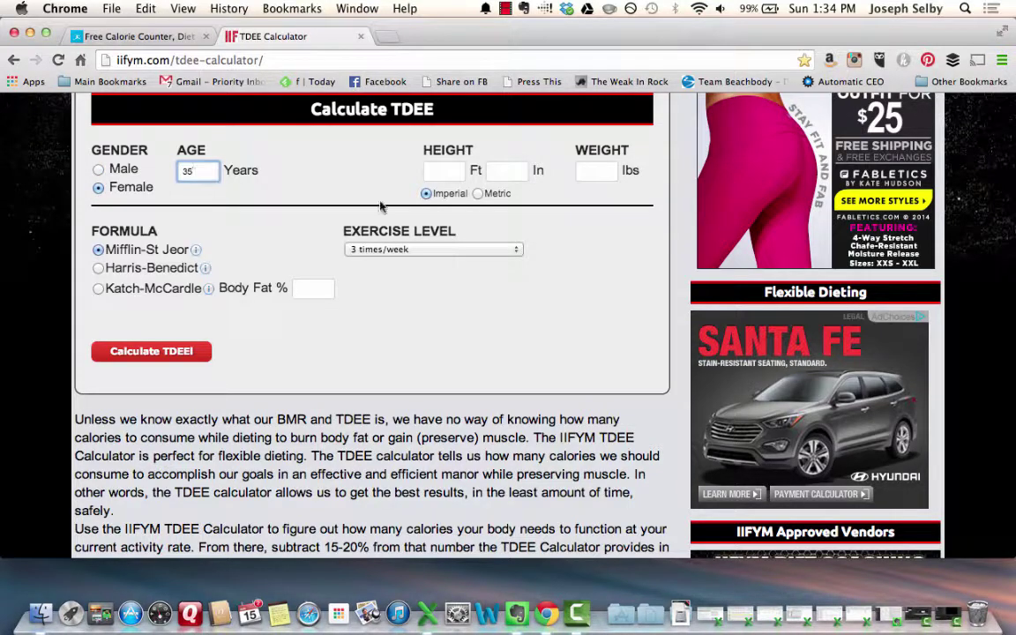
{"action": "left_click", "coordinate": [452, 171]}
{"action": "type", "text": "5"}
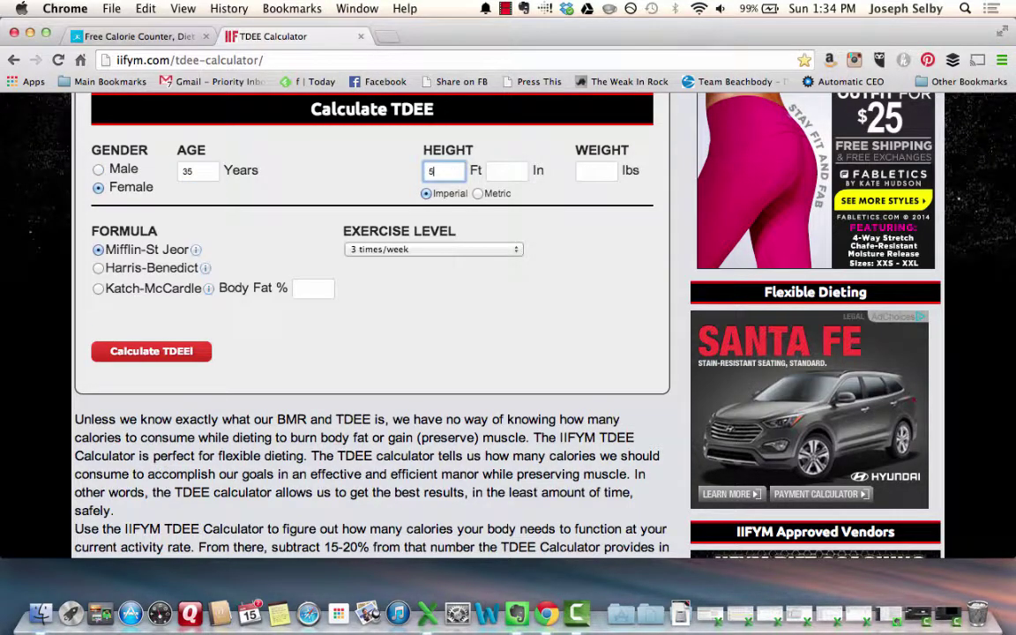
{"action": "left_click", "coordinate": [520, 172]}
{"action": "type", "text": "6"}
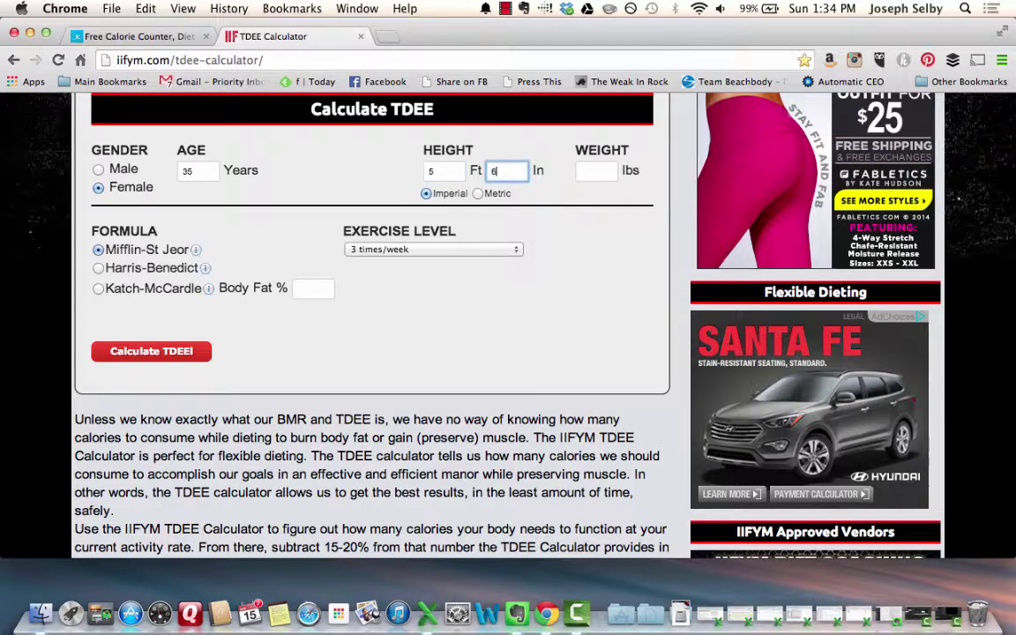
{"action": "left_click", "coordinate": [609, 176]}
{"action": "type", "text": "1"}
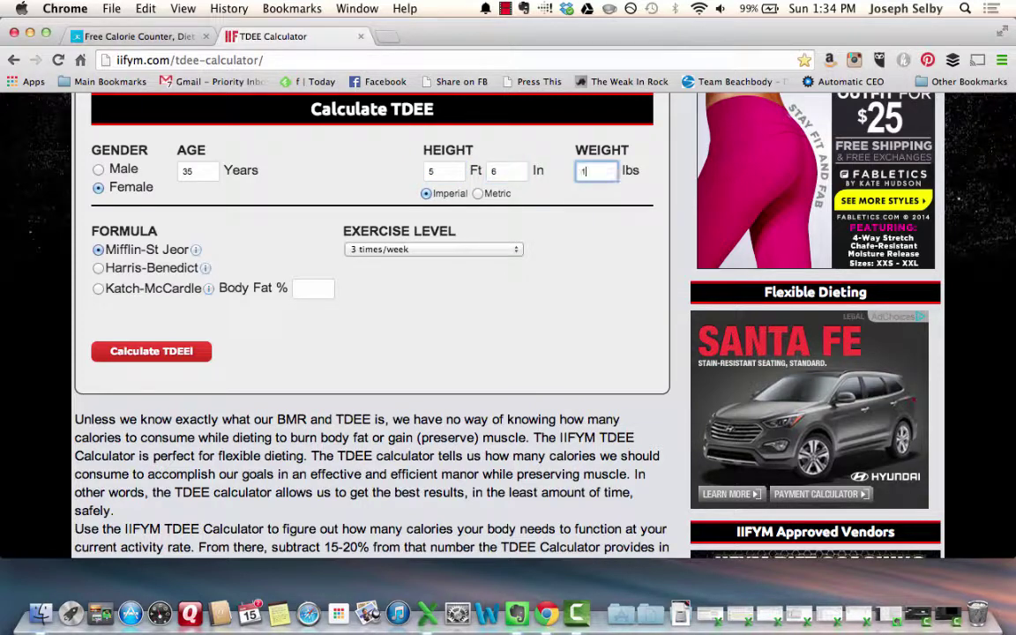
{"action": "type", "text": "50"}
Step: Set the exercise level to 5 times/week and calculate the TDEE
{"action": "left_click", "coordinate": [431, 249]}
{"action": "left_click", "coordinate": [393, 273]}
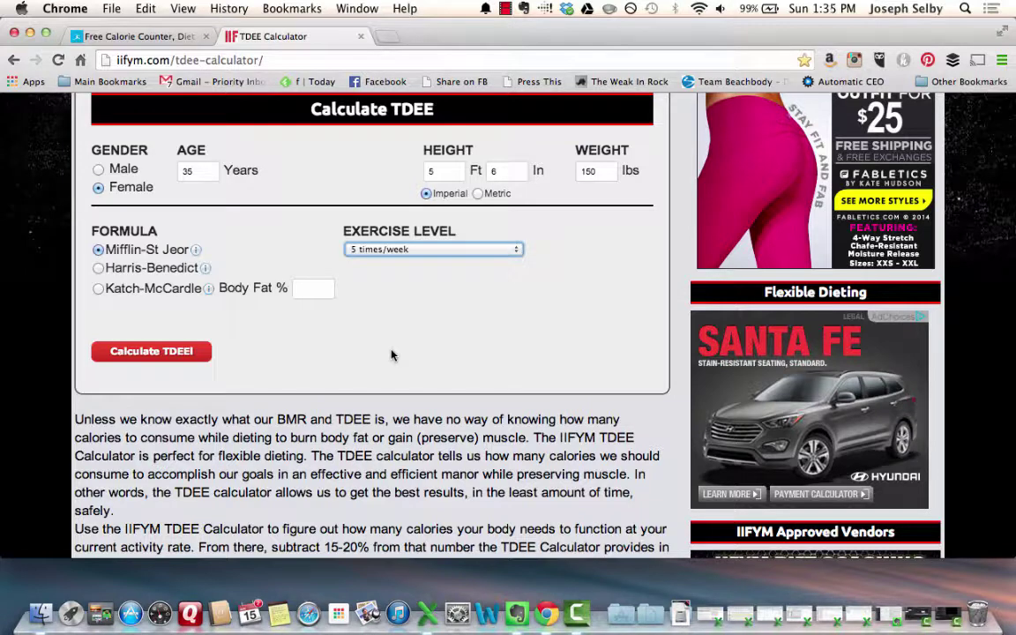
{"action": "left_click", "coordinate": [141, 355]}
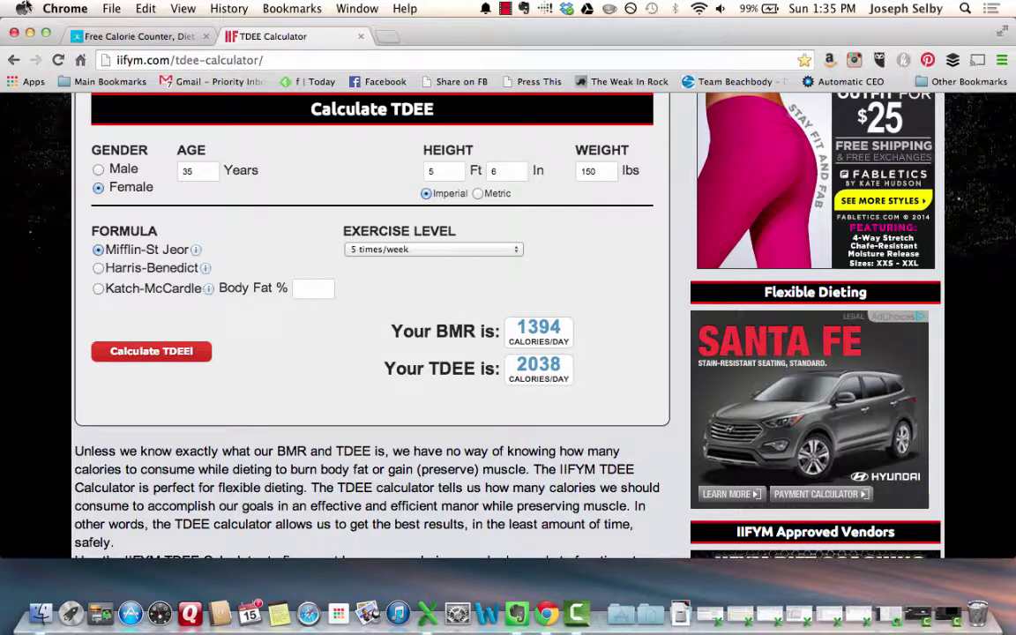
Step: Check the suggested daily calorie and fitness goals on the MyFitnessPal page, then return to the TDEE calculator
{"action": "left_click", "coordinate": [152, 39]}
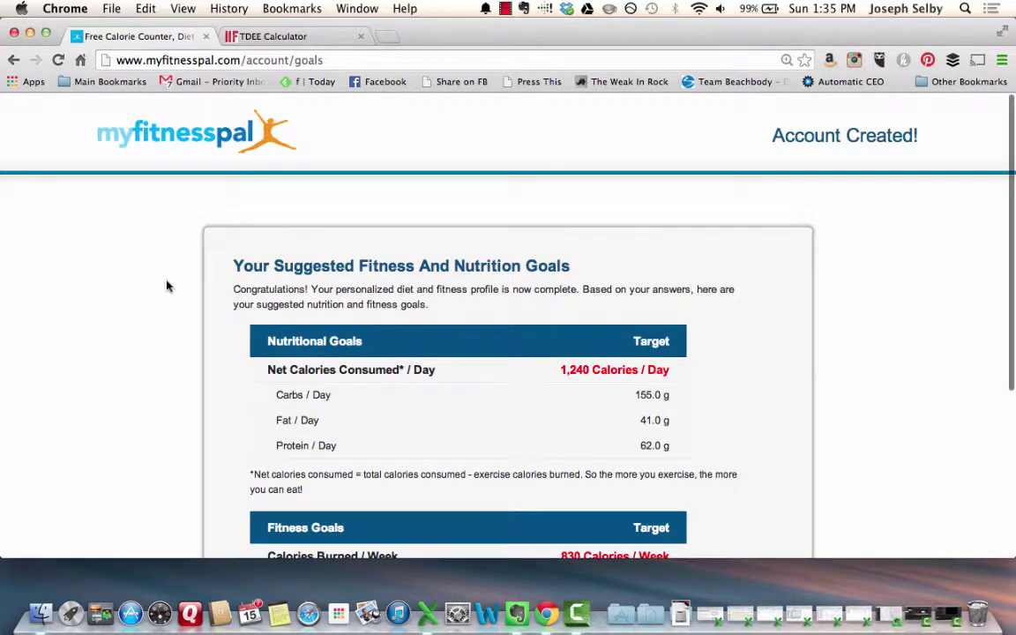
{"action": "scroll", "coordinate": [166, 286], "scroll_direction": "down", "scroll_amount": 3}
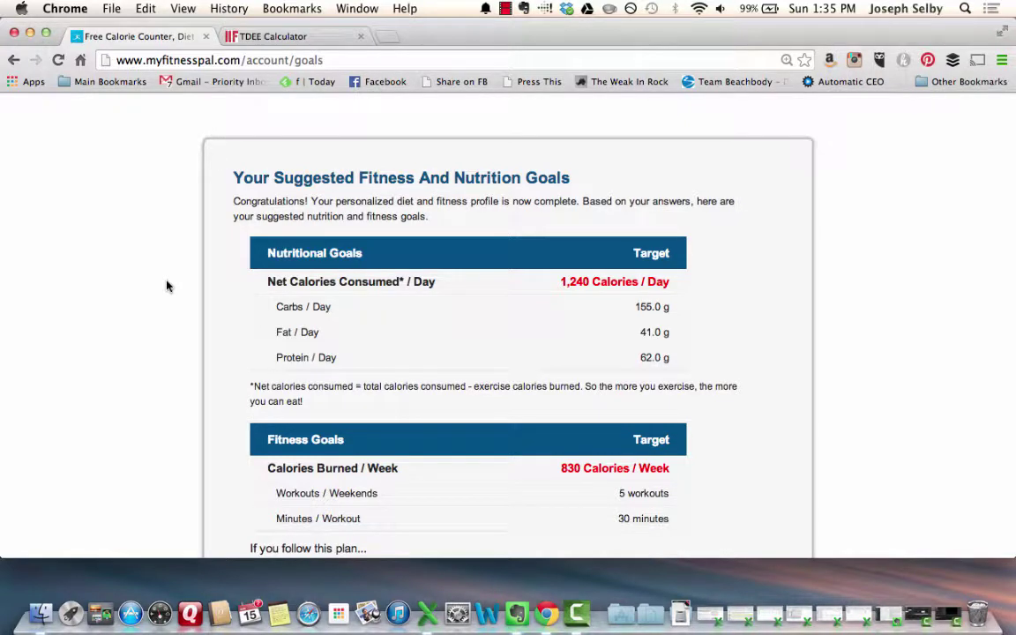
{"action": "left_click", "coordinate": [305, 38]}
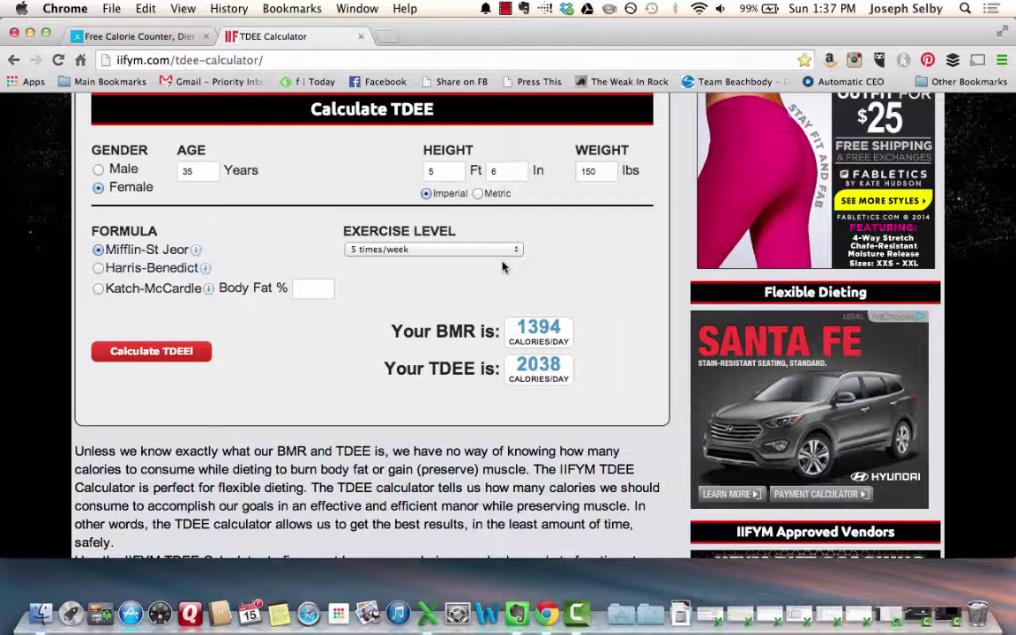
Step: Change the calculator's weight to 135 lbs and recalculate the TDEE
{"action": "double_click", "coordinate": [603, 173]}
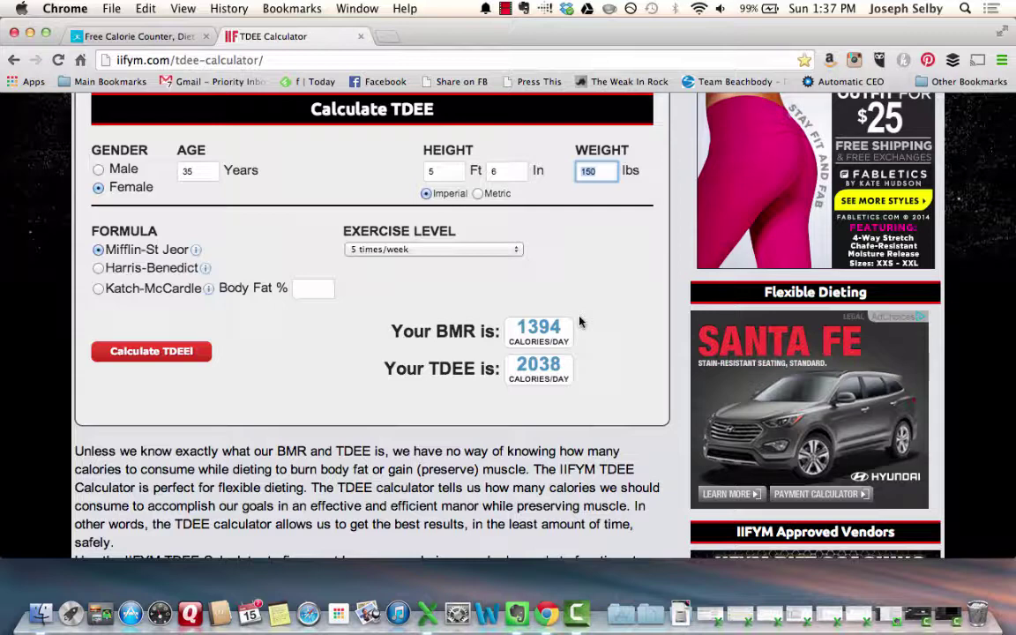
{"action": "type", "text": "135"}
{"action": "left_click", "coordinate": [171, 356]}
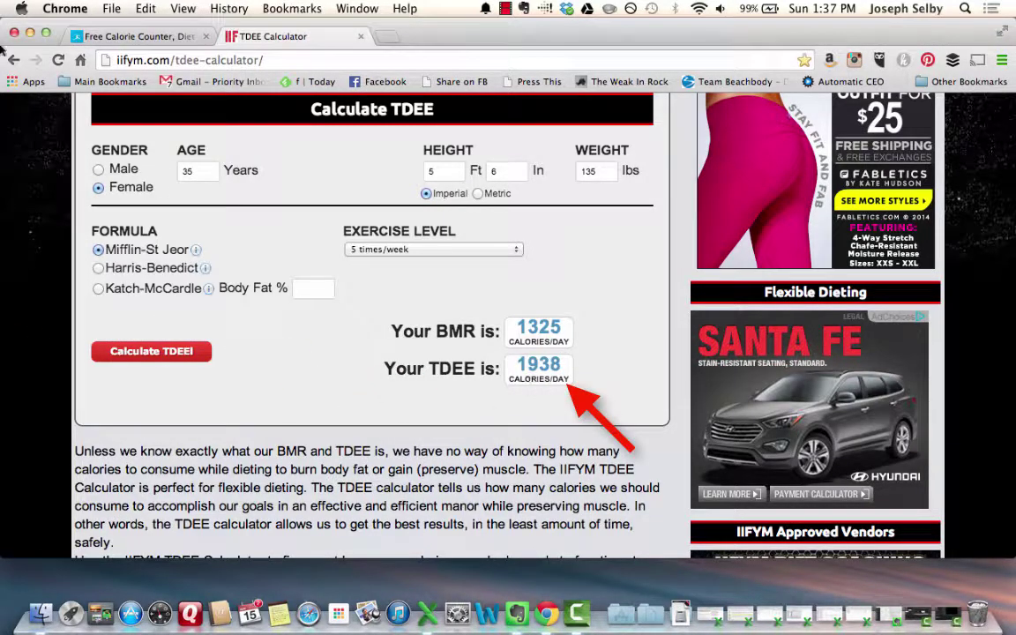
Step: Return to the suggested fitness and nutrition goals on the MyFitnessPal page and continue to the home page
{"action": "left_click", "coordinate": [124, 39]}
{"action": "scroll", "coordinate": [170, 309], "scroll_direction": "up", "scroll_amount": 2}
{"action": "scroll", "coordinate": [170, 308], "scroll_direction": "down", "scroll_amount": 5}
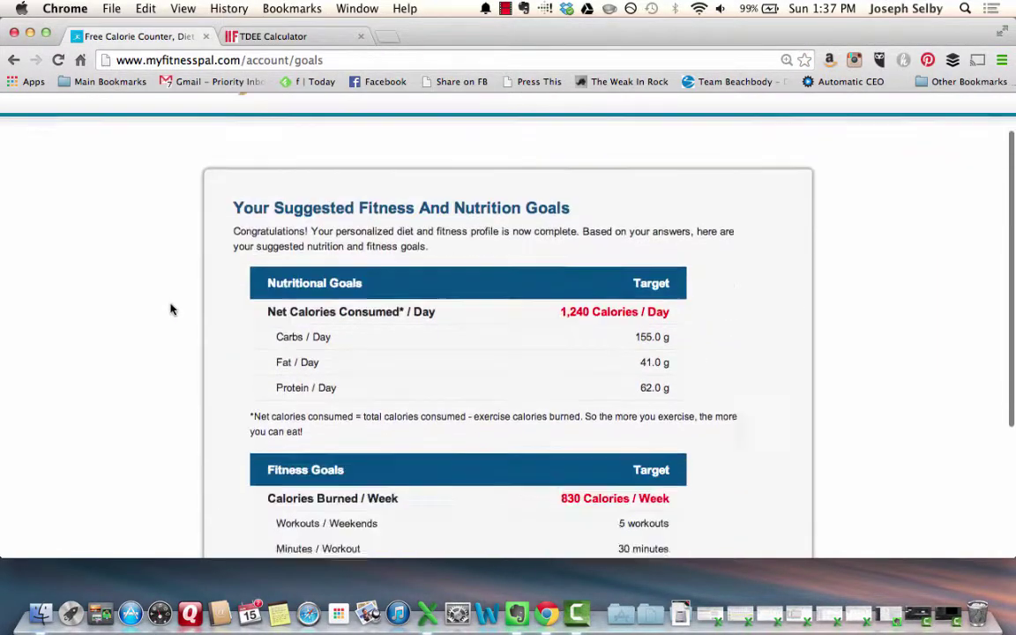
{"action": "left_click", "coordinate": [494, 476]}
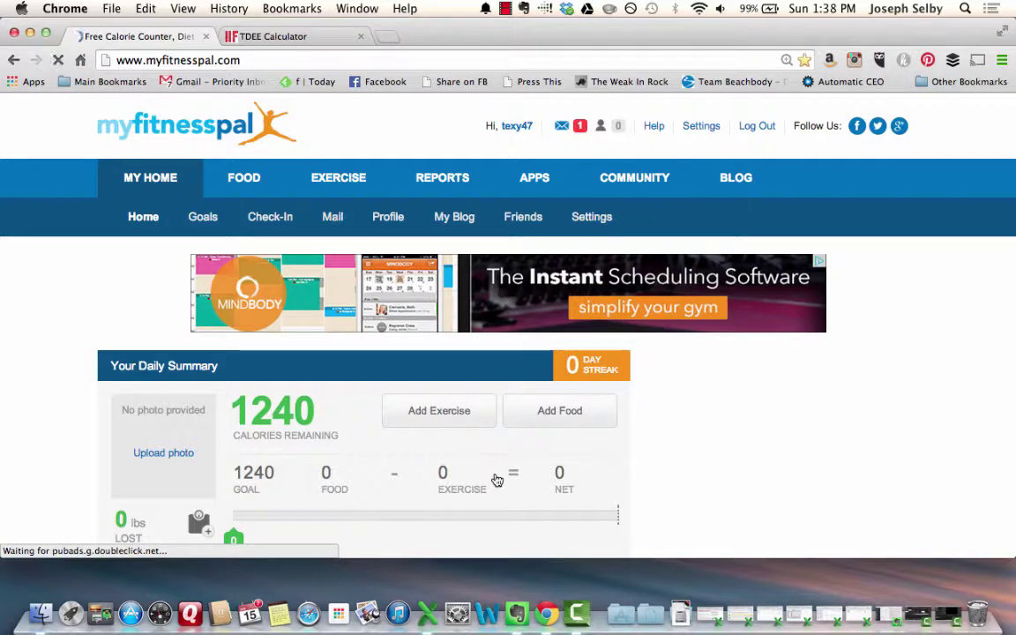
Step: Open the fitness goals and choose to change them with the Custom option for manually set goals
{"action": "left_click", "coordinate": [209, 225]}
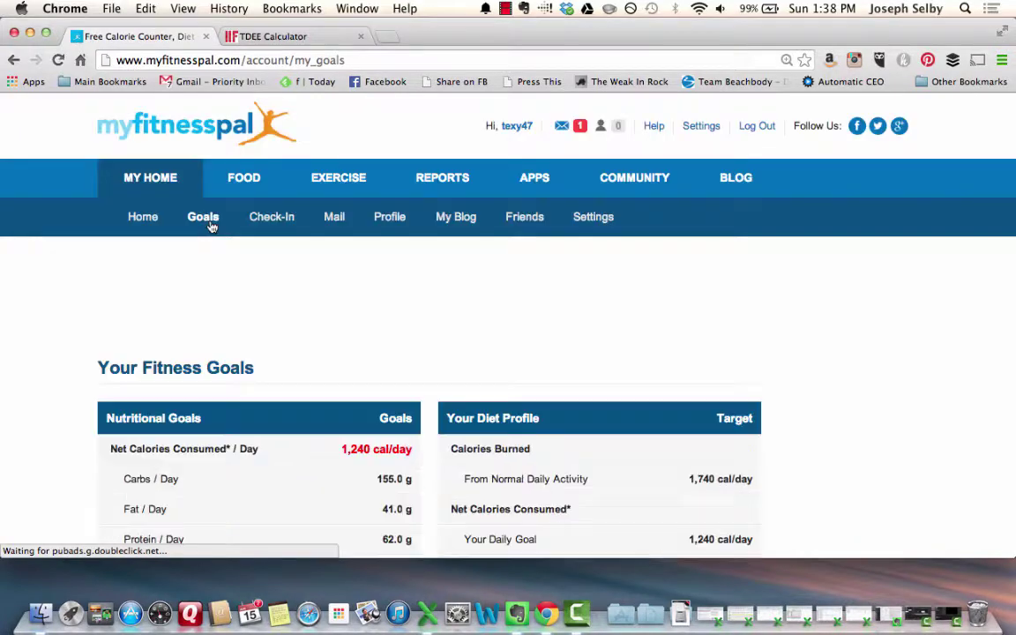
{"action": "scroll", "coordinate": [66, 349], "scroll_direction": "down", "scroll_amount": 8}
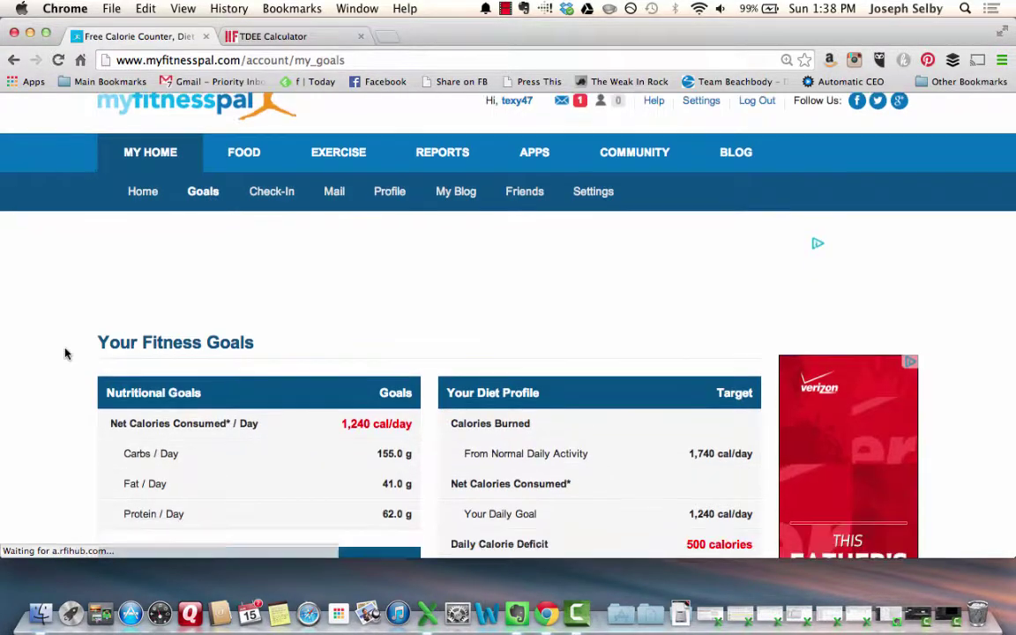
{"action": "scroll", "coordinate": [64, 353], "scroll_direction": "down", "scroll_amount": 4}
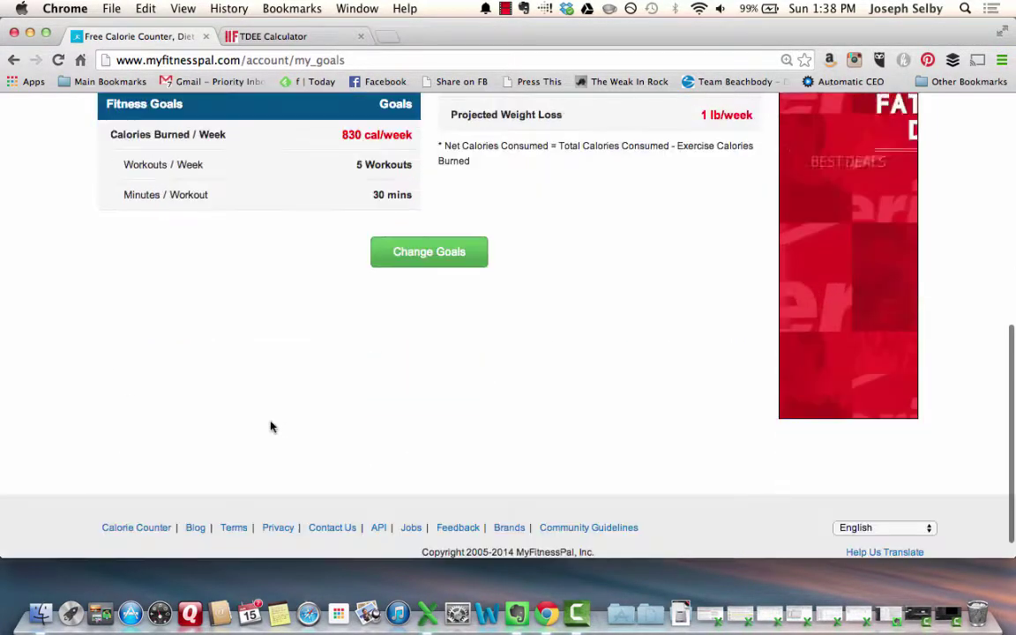
{"action": "left_click", "coordinate": [437, 266]}
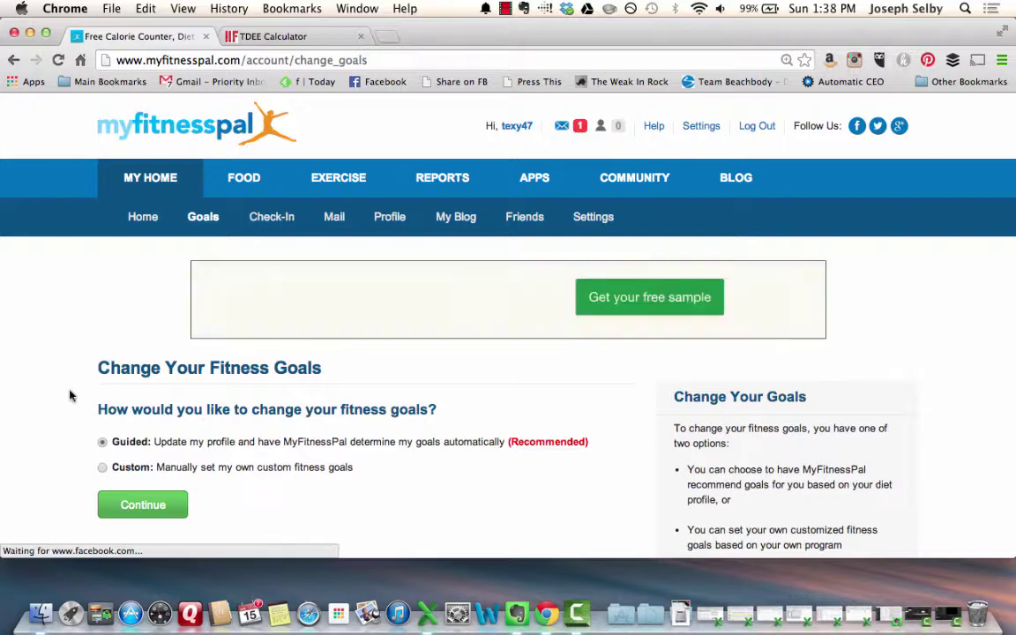
{"action": "scroll", "coordinate": [68, 394], "scroll_direction": "down", "scroll_amount": 2}
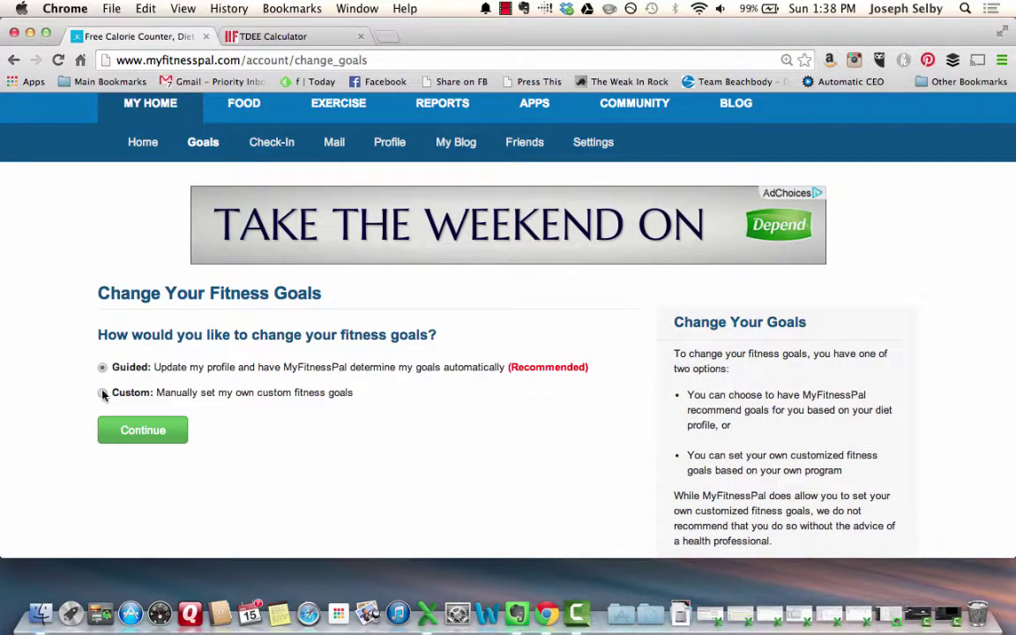
{"action": "left_click", "coordinate": [103, 393]}
{"action": "left_click", "coordinate": [141, 440]}
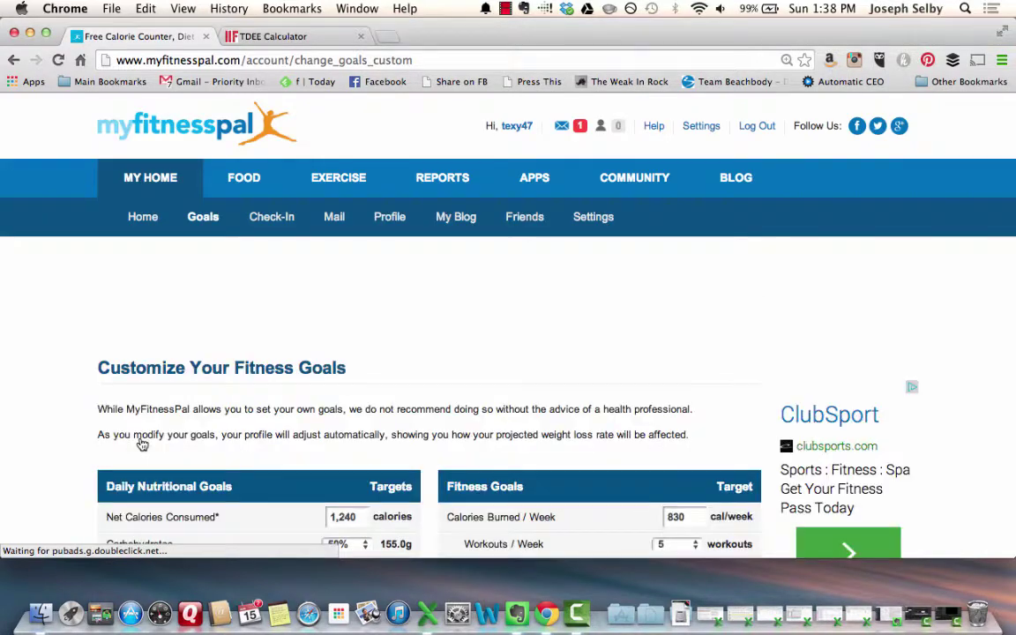
Step: Check the result on the TDEE calculator page and set the Net Calories Consumed goal to 1938 calories
{"action": "scroll", "coordinate": [141, 444], "scroll_direction": "down", "scroll_amount": 5}
{"action": "scroll", "coordinate": [133, 406], "scroll_direction": "down", "scroll_amount": 2}
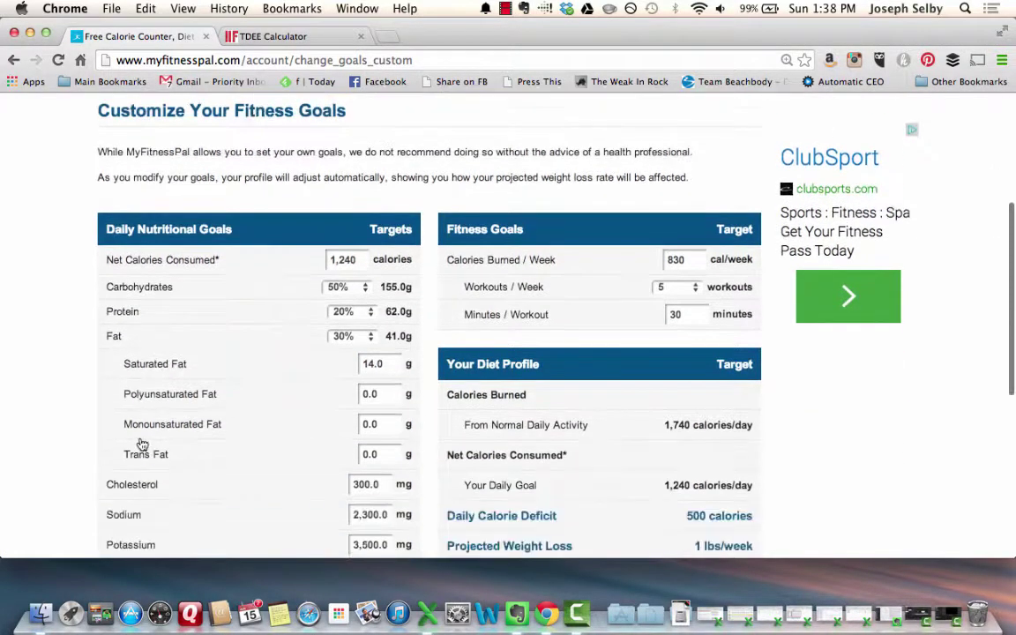
{"action": "left_click", "coordinate": [274, 36]}
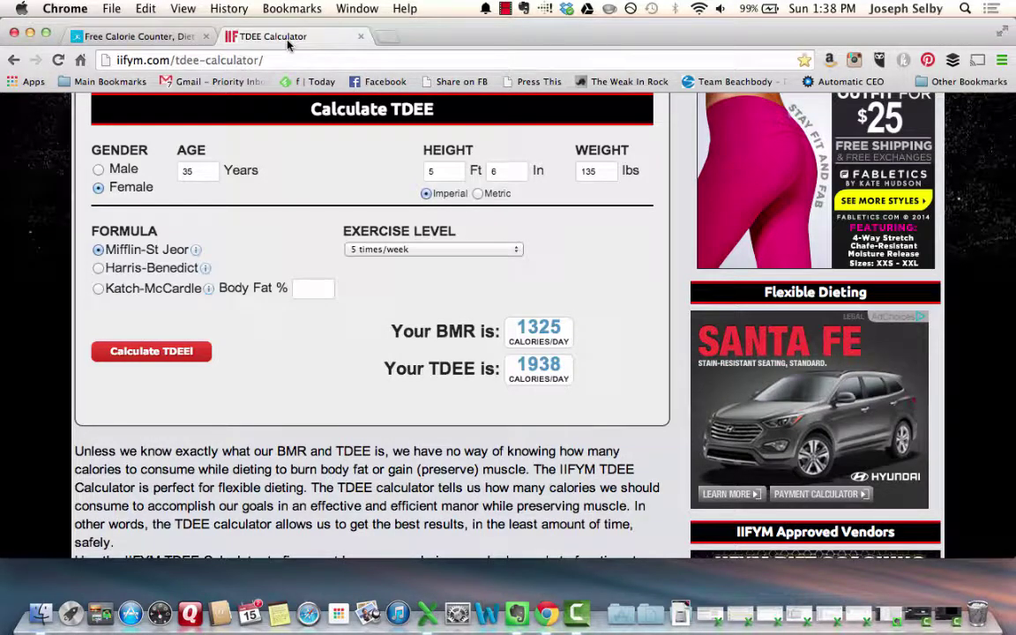
{"action": "left_click", "coordinate": [139, 38]}
{"action": "double_click", "coordinate": [332, 244]}
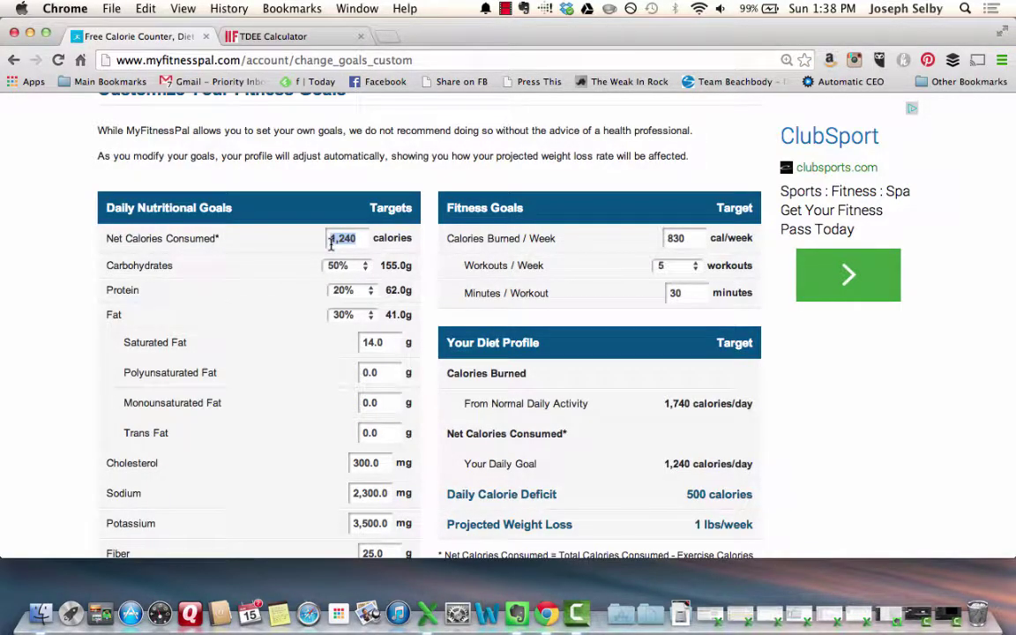
{"action": "type", "text": "1938"}
Step: Set the Carbohydrates share of the daily nutritional goals to 40%
{"action": "scroll", "coordinate": [281, 344], "scroll_direction": "down", "scroll_amount": 2}
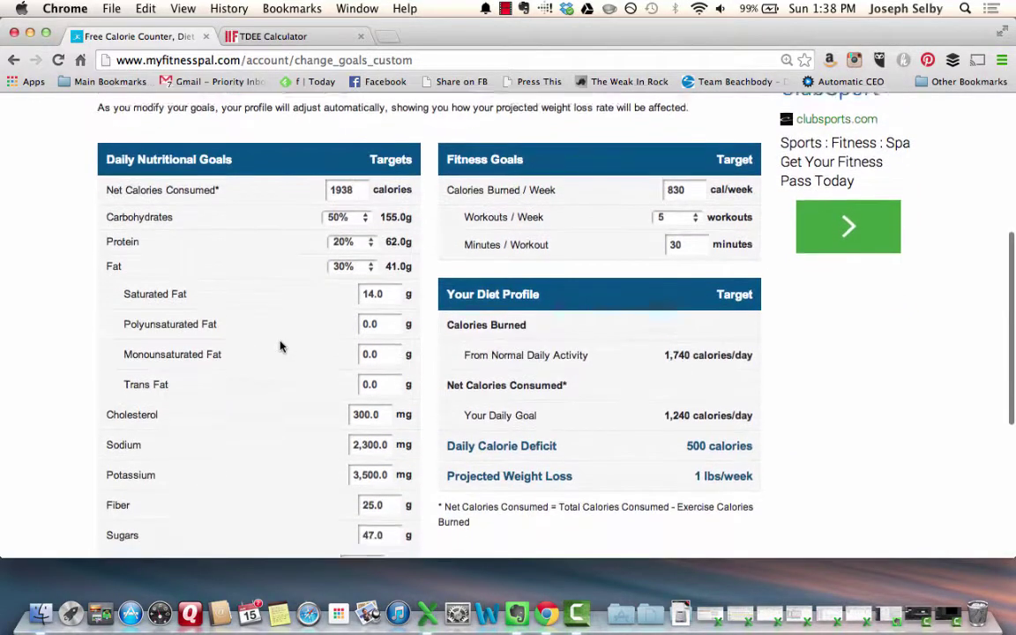
{"action": "scroll", "coordinate": [261, 273], "scroll_direction": "down", "scroll_amount": 4}
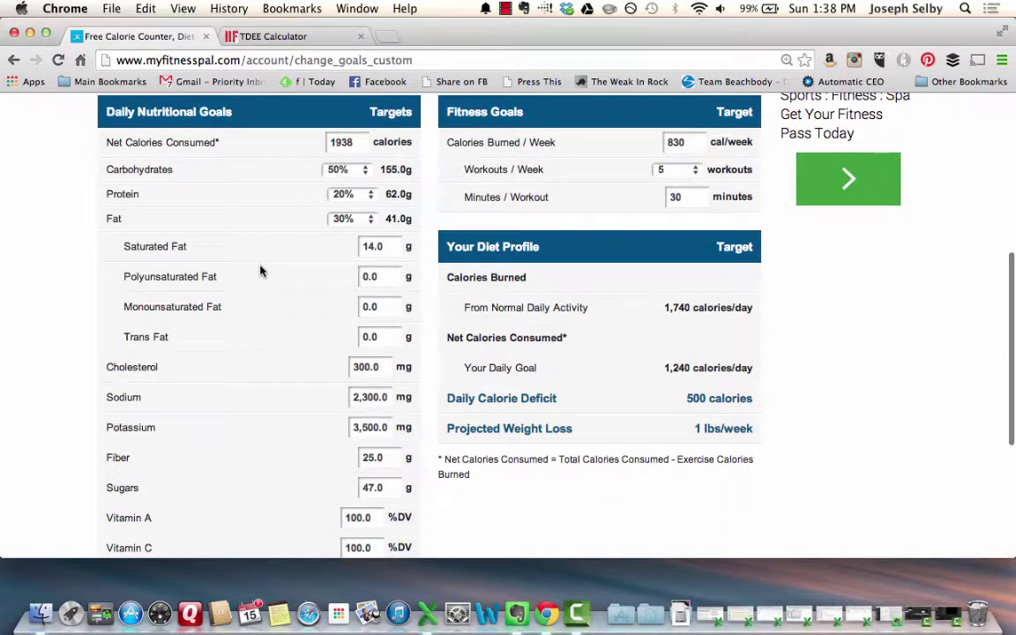
{"action": "scroll", "coordinate": [261, 271], "scroll_direction": "up", "scroll_amount": 5}
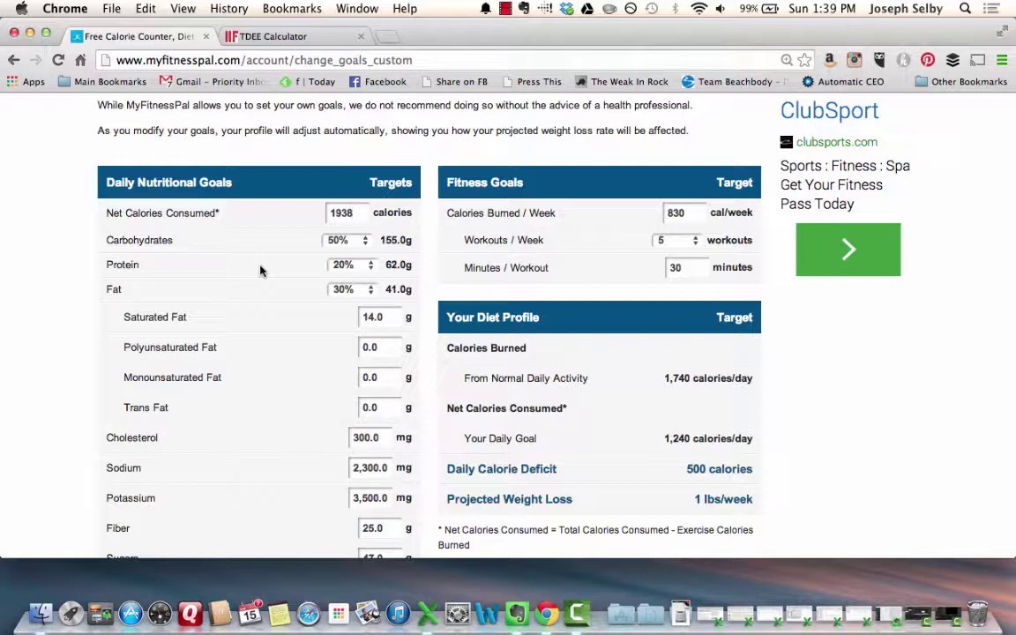
{"action": "left_click", "coordinate": [368, 266]}
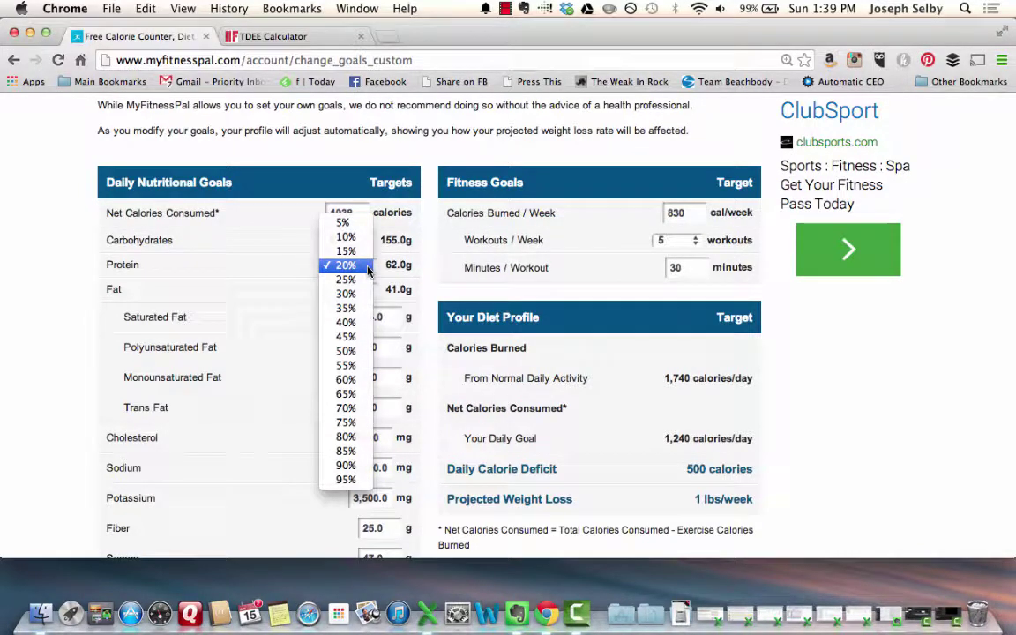
{"action": "left_click", "coordinate": [368, 270]}
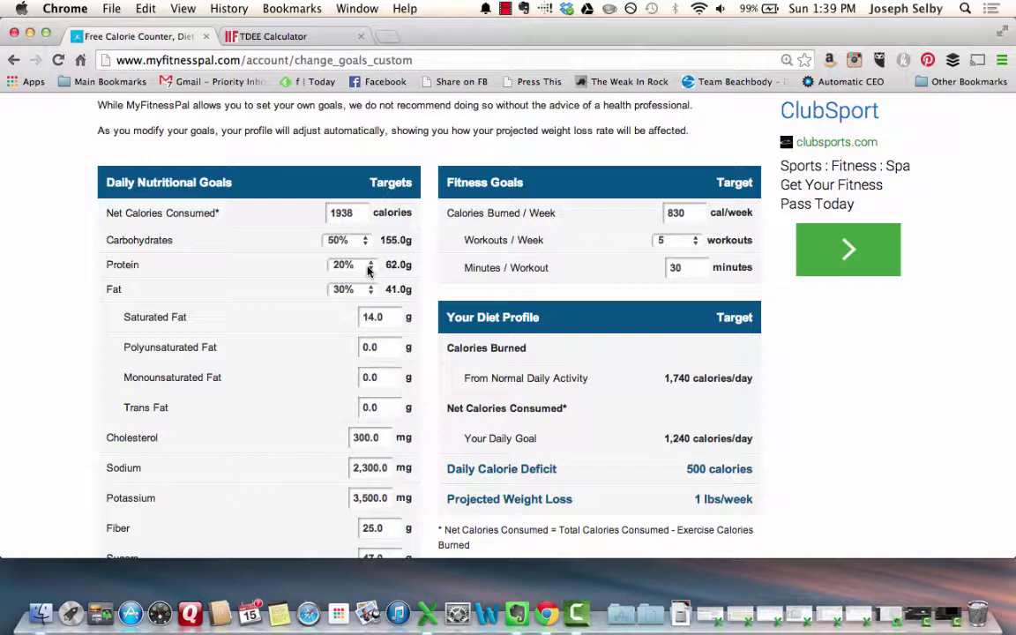
{"action": "left_click", "coordinate": [364, 241]}
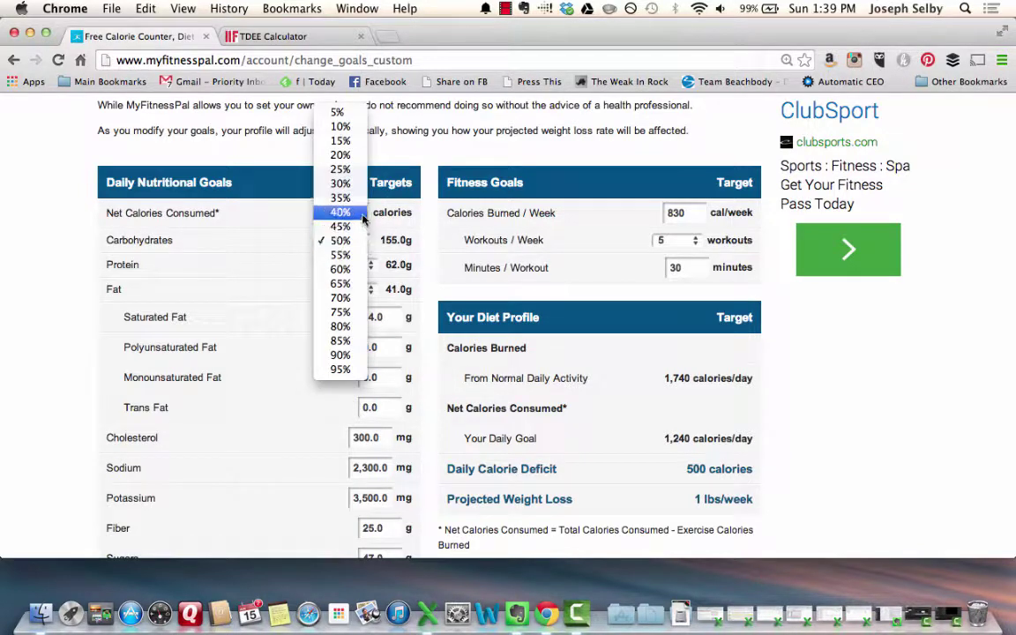
{"action": "left_click", "coordinate": [361, 215]}
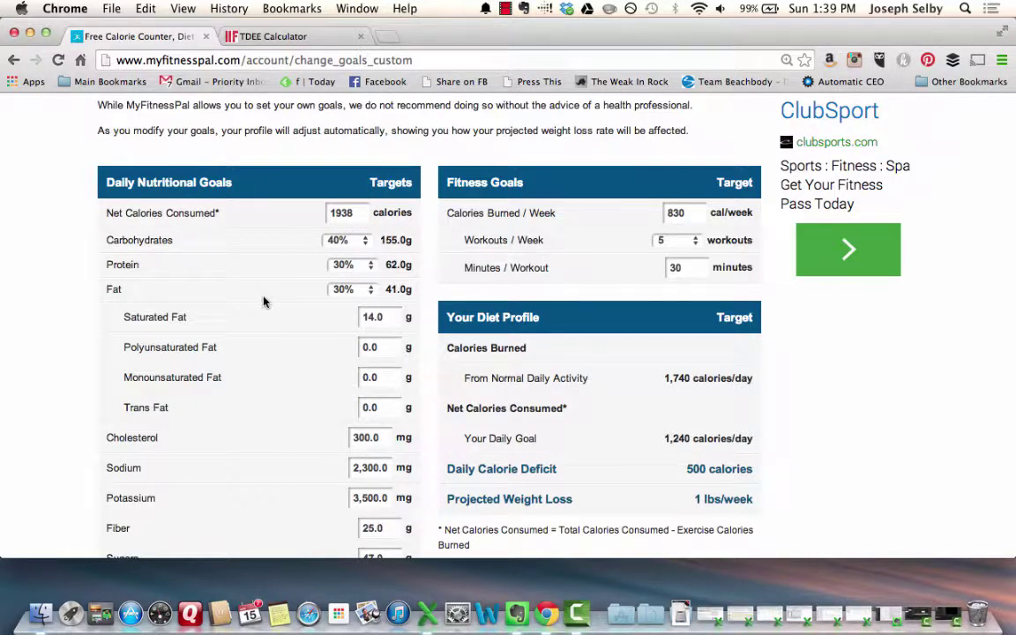
Step: Review the customized nutritional targets and save the changed goals
{"action": "scroll", "coordinate": [282, 430], "scroll_direction": "down", "scroll_amount": 5}
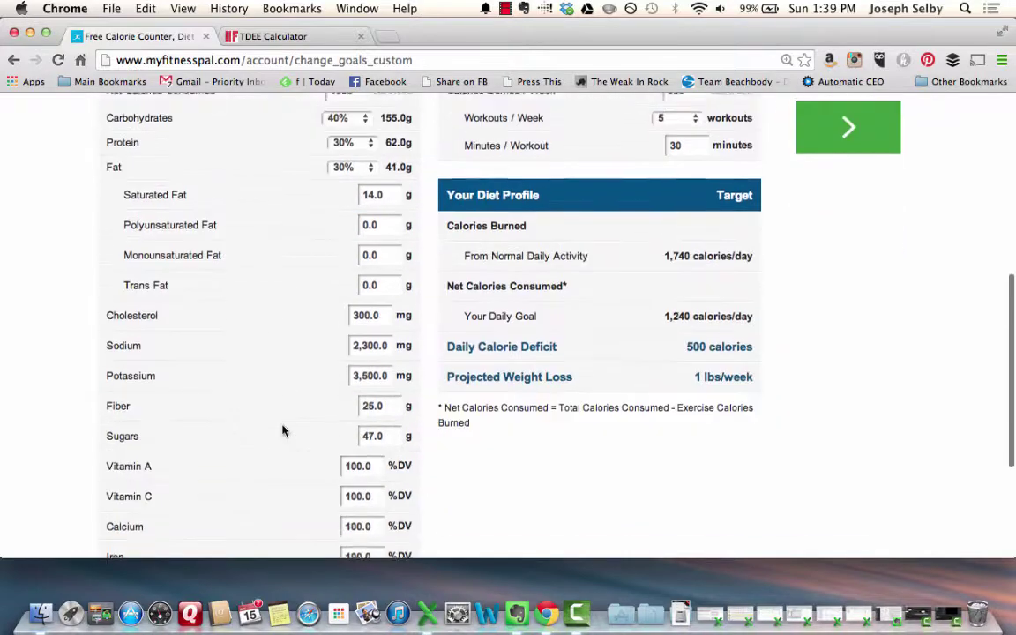
{"action": "scroll", "coordinate": [282, 430], "scroll_direction": "up", "scroll_amount": 5}
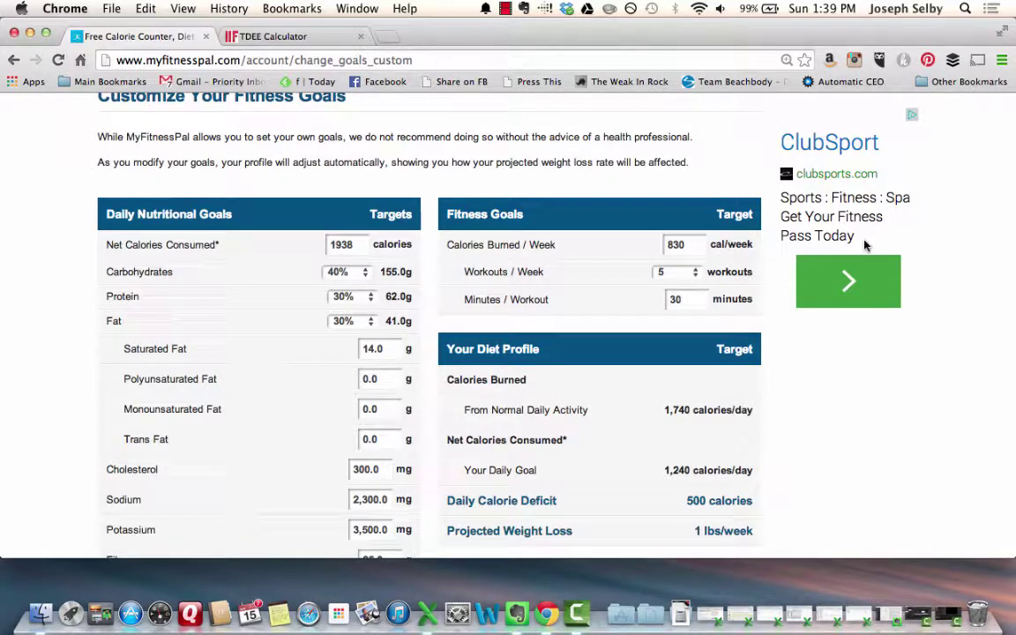
{"action": "scroll", "coordinate": [617, 424], "scroll_direction": "down", "scroll_amount": 3}
{"action": "scroll", "coordinate": [605, 441], "scroll_direction": "down", "scroll_amount": 4}
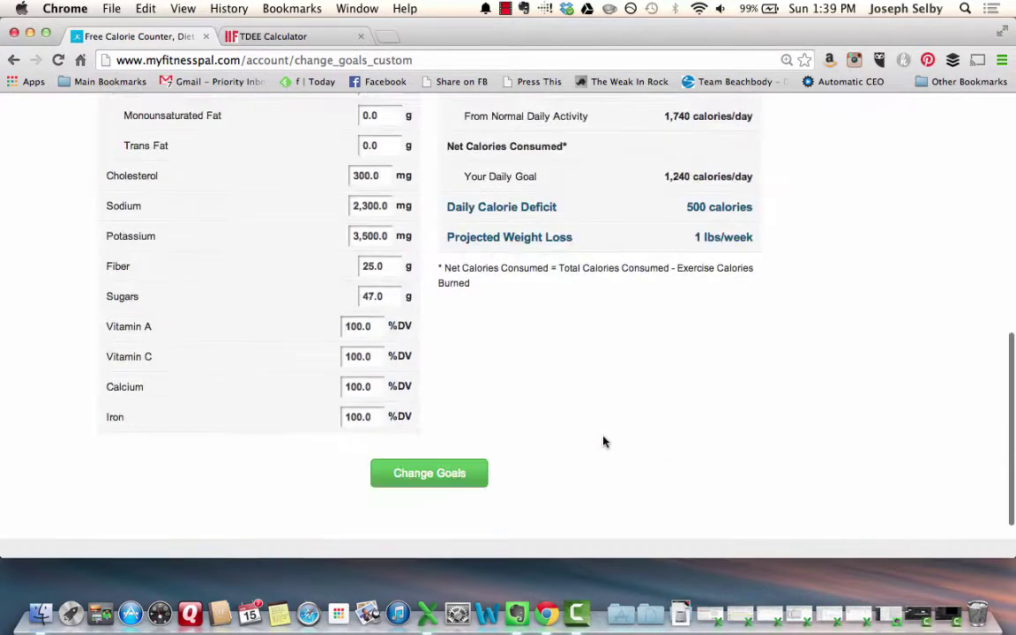
{"action": "left_click", "coordinate": [432, 473]}
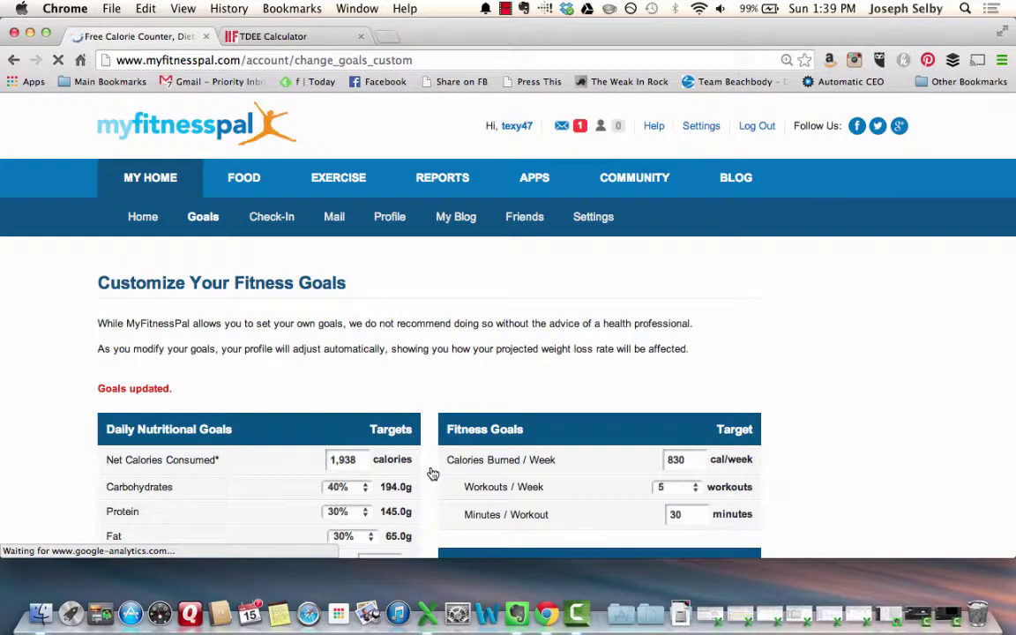
Step: Lower the Protein share of the daily nutritional goals to 25% and save the changed goals
{"action": "scroll", "coordinate": [433, 474], "scroll_direction": "down", "scroll_amount": 4}
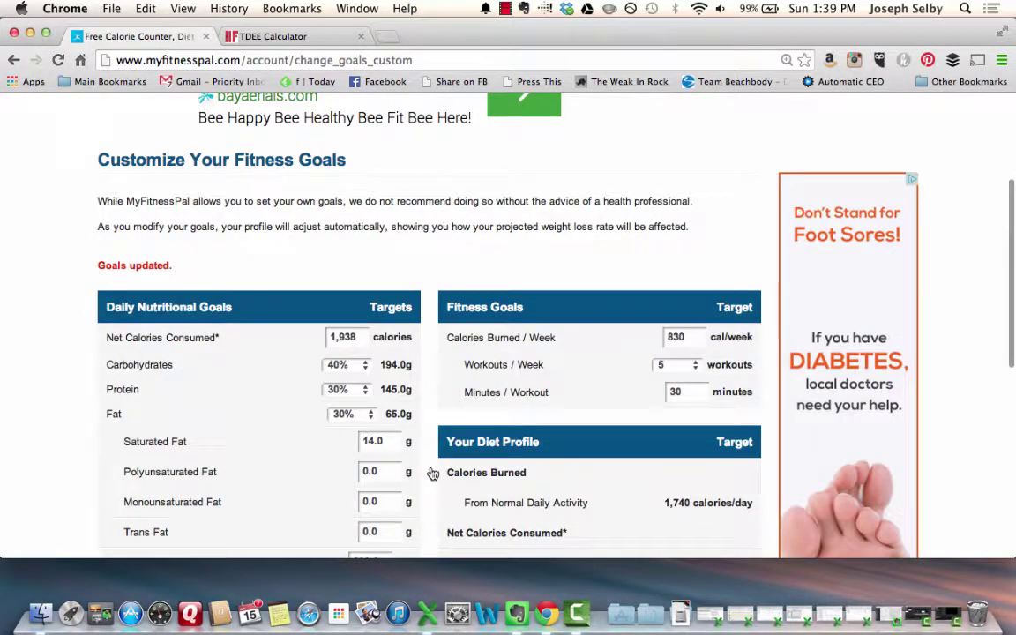
{"action": "scroll", "coordinate": [433, 474], "scroll_direction": "down", "scroll_amount": 2}
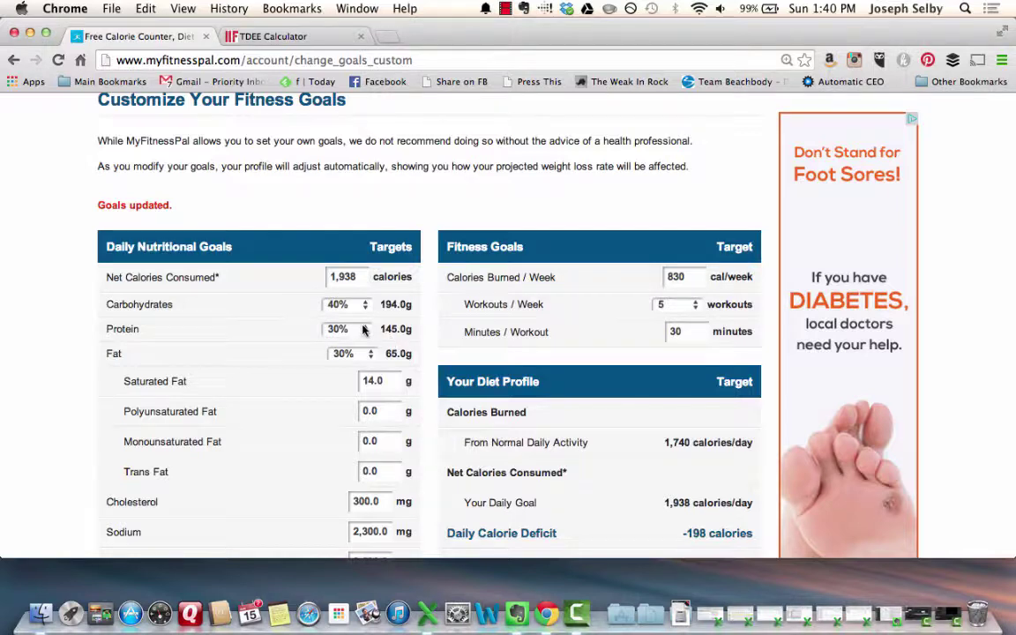
{"action": "left_click", "coordinate": [363, 330]}
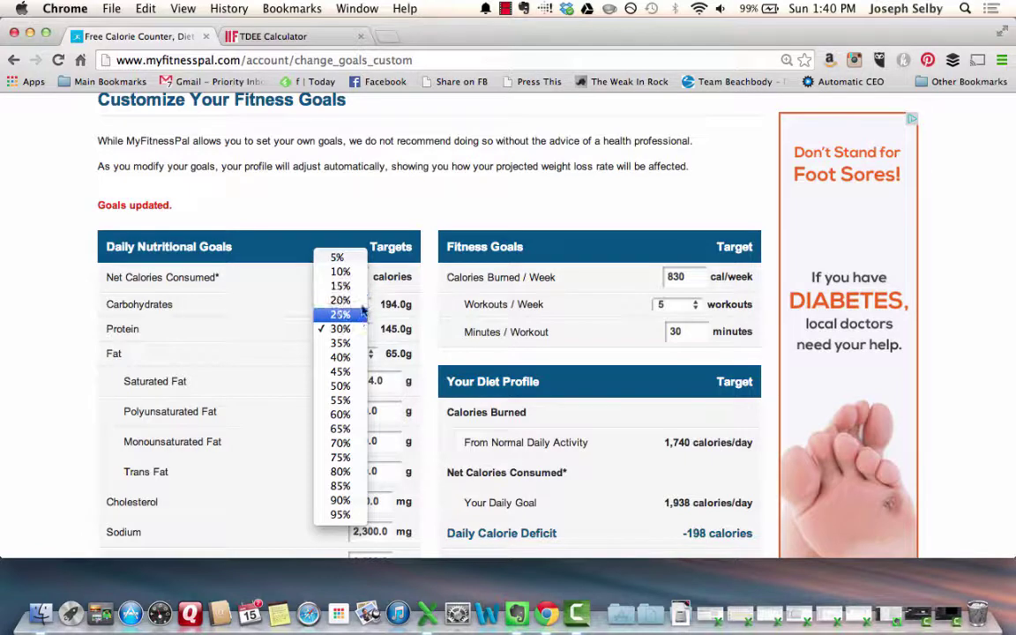
{"action": "left_click", "coordinate": [357, 316]}
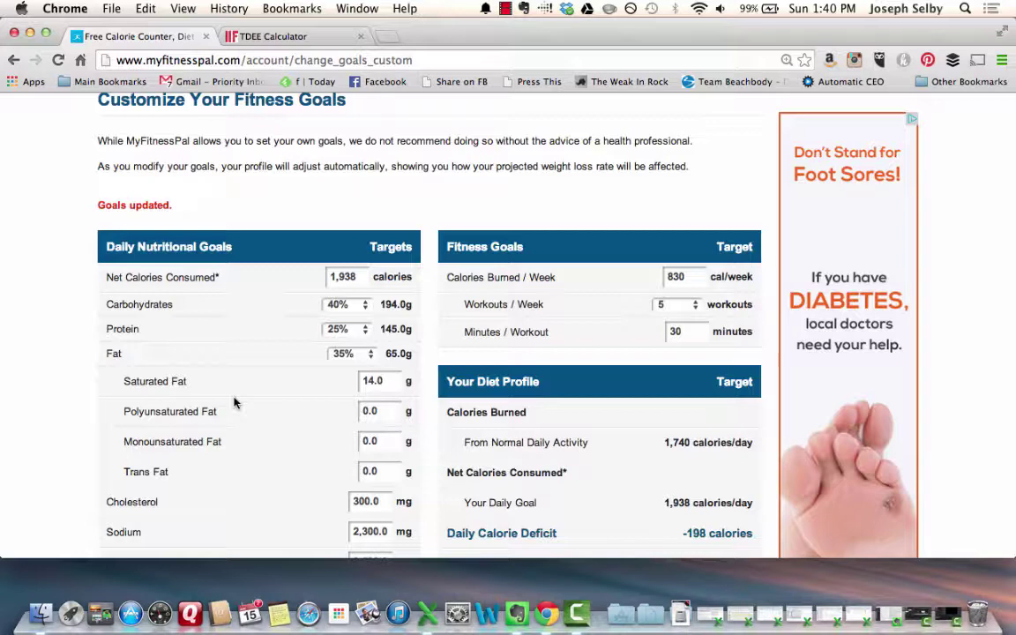
{"action": "scroll", "coordinate": [234, 403], "scroll_direction": "down", "scroll_amount": 8}
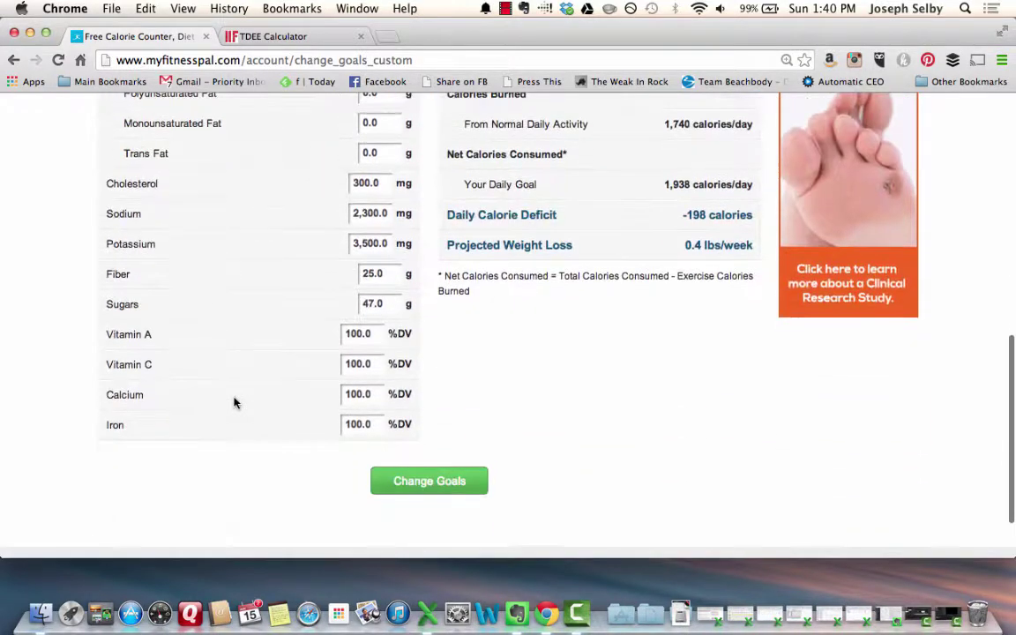
{"action": "left_click", "coordinate": [397, 465]}
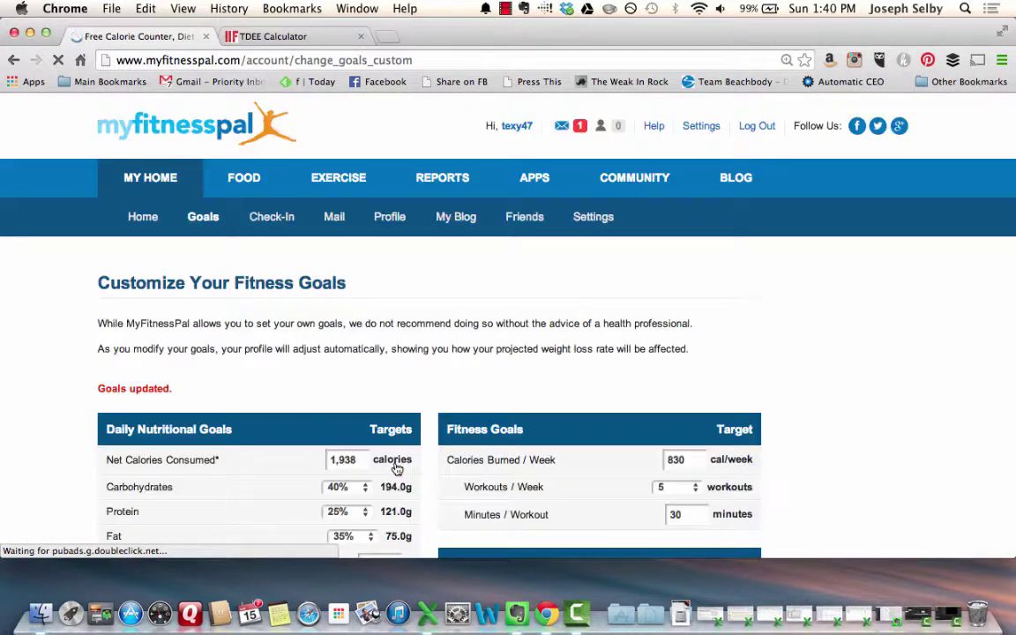
Step: Review the updated goals, save them once more, and go to the home page to check the daily summary
{"action": "scroll", "coordinate": [392, 469], "scroll_direction": "down", "scroll_amount": 5}
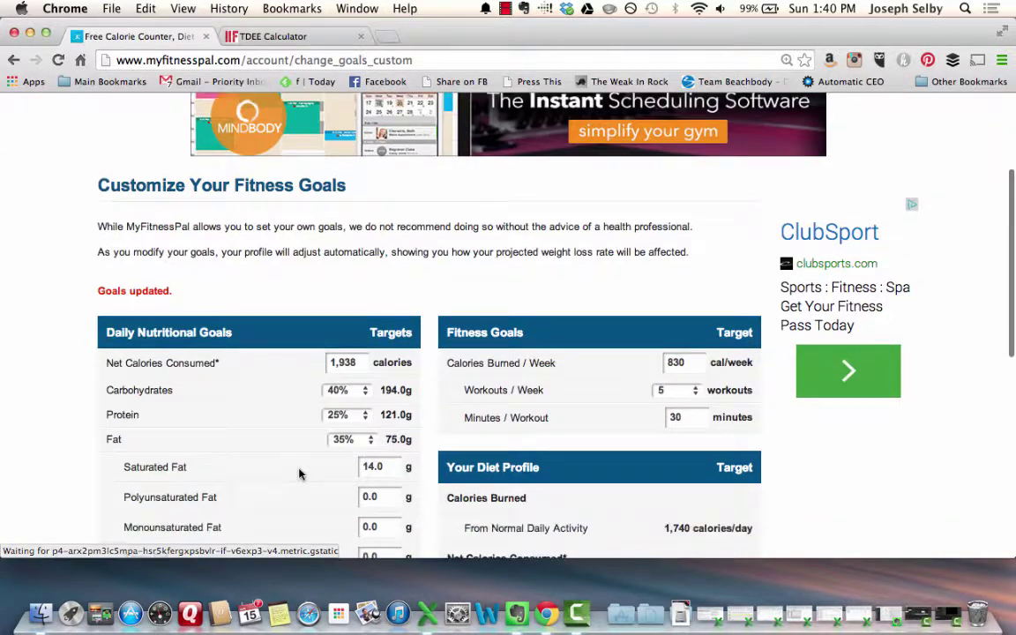
{"action": "scroll", "coordinate": [298, 473], "scroll_direction": "down", "scroll_amount": 3}
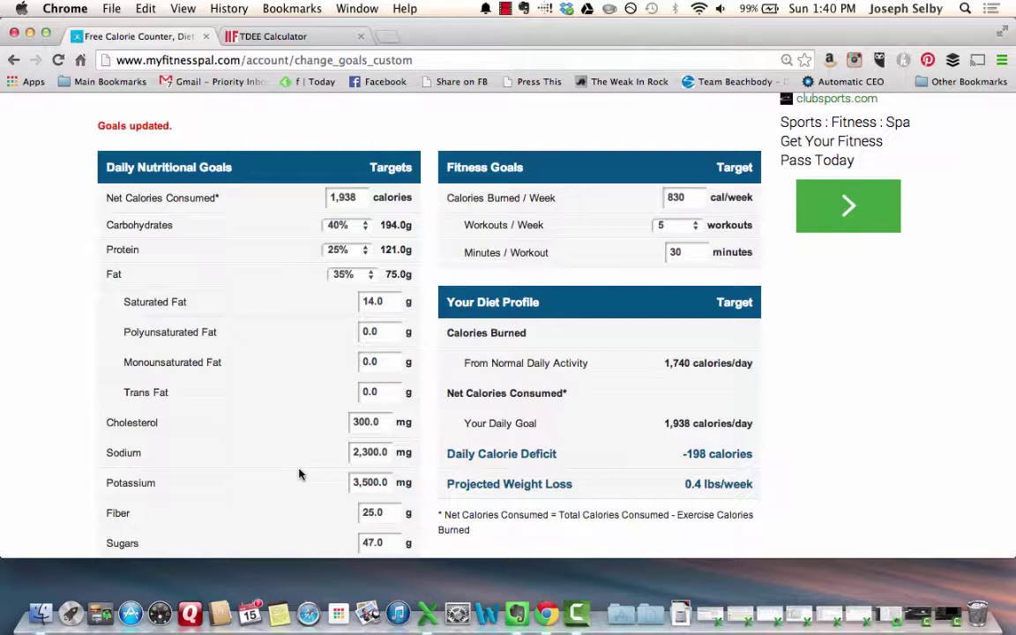
{"action": "scroll", "coordinate": [299, 473], "scroll_direction": "down", "scroll_amount": 6}
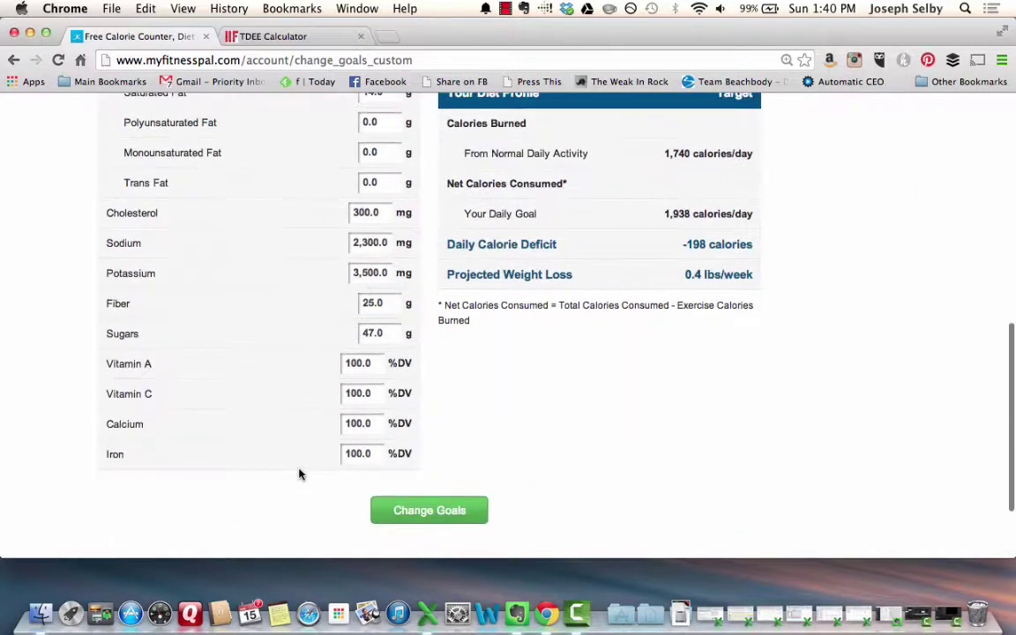
{"action": "left_click", "coordinate": [455, 521]}
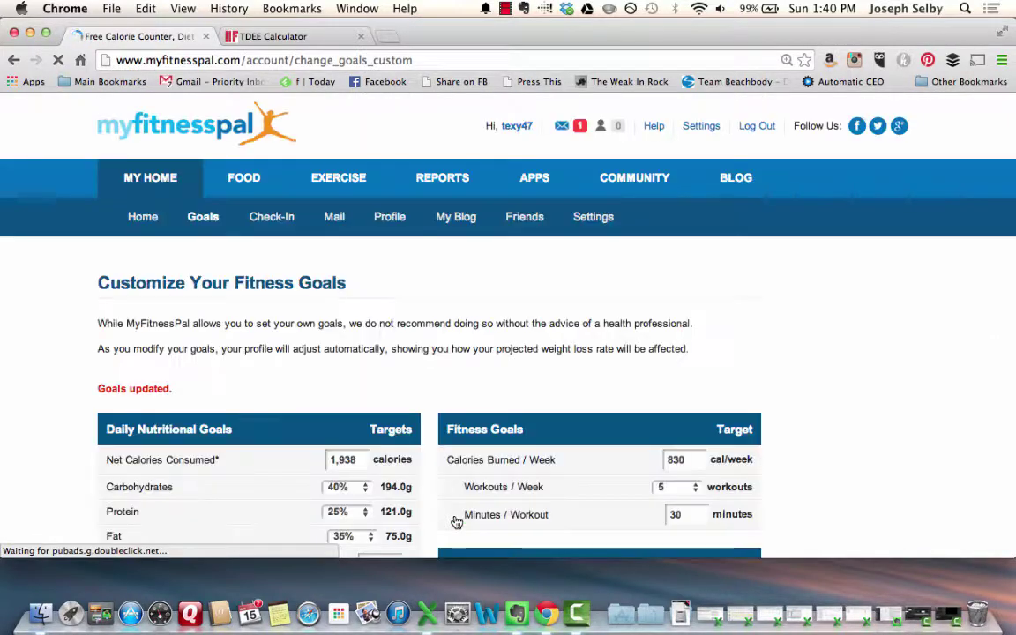
{"action": "left_click", "coordinate": [154, 179]}
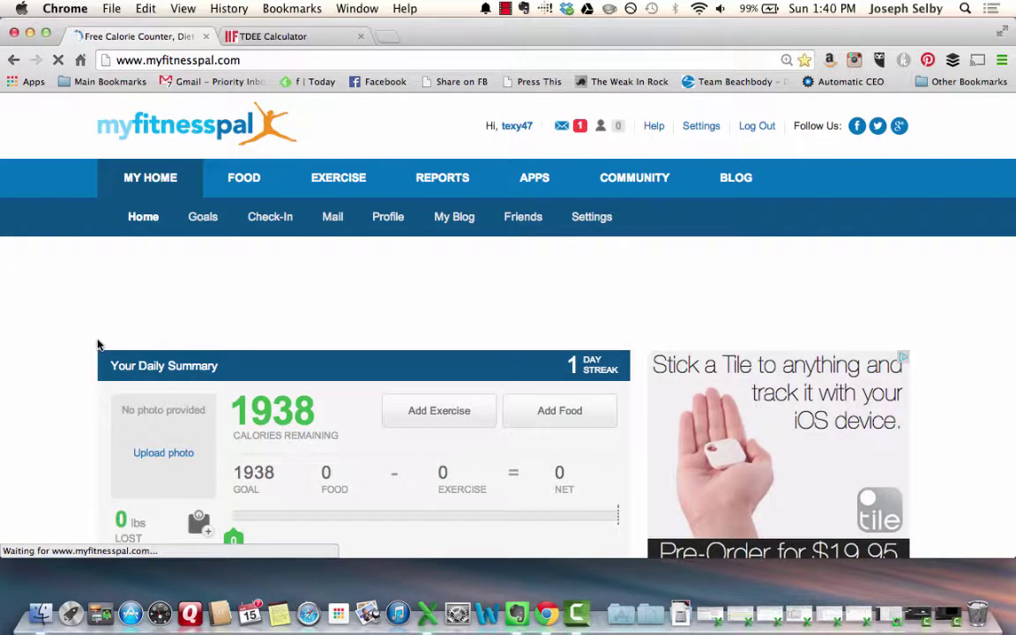
{"action": "scroll", "coordinate": [98, 344], "scroll_direction": "down", "scroll_amount": 4}
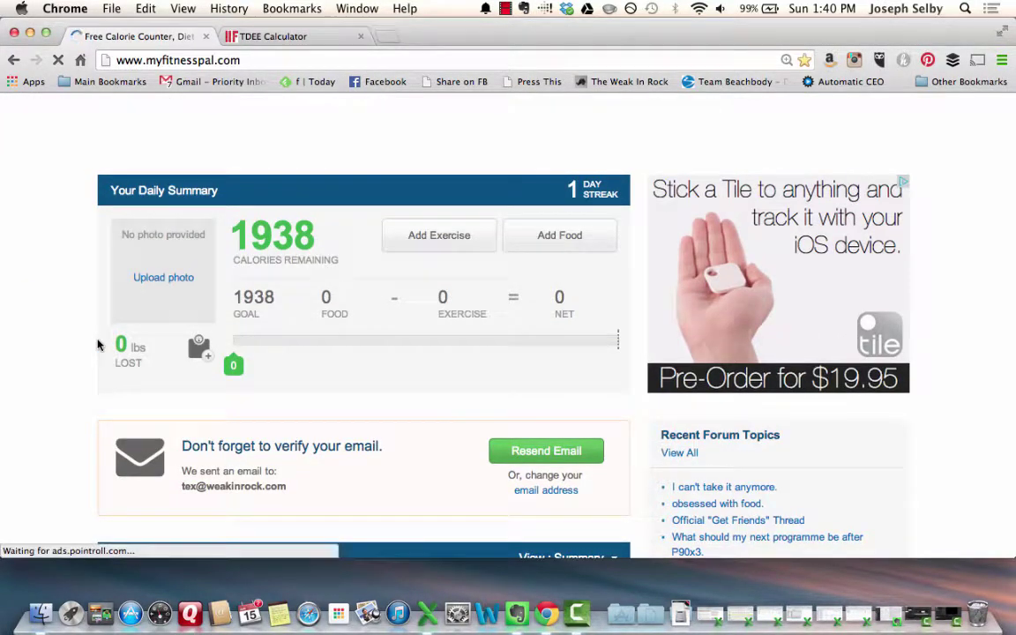